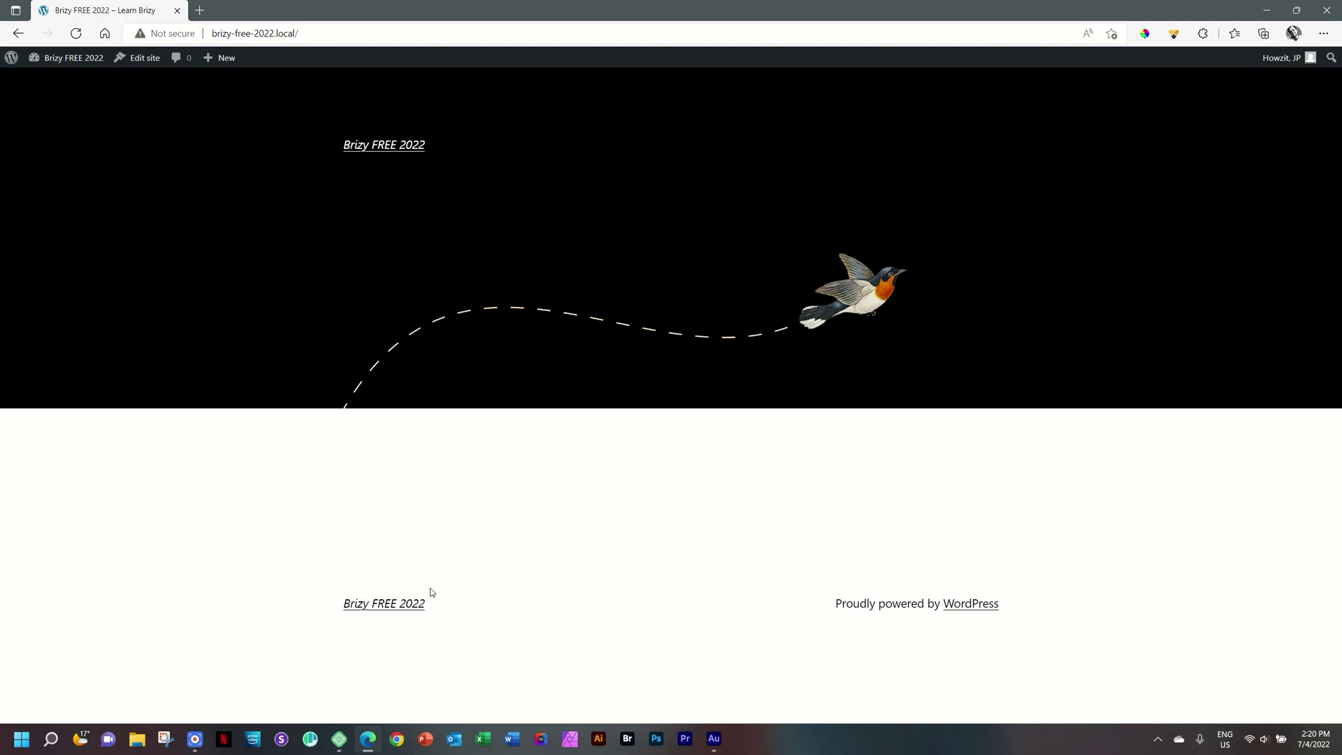
Switch between the site's front page and the admin Dashboard a few times, ending on the Dashboard.
mouse_move(68, 63)
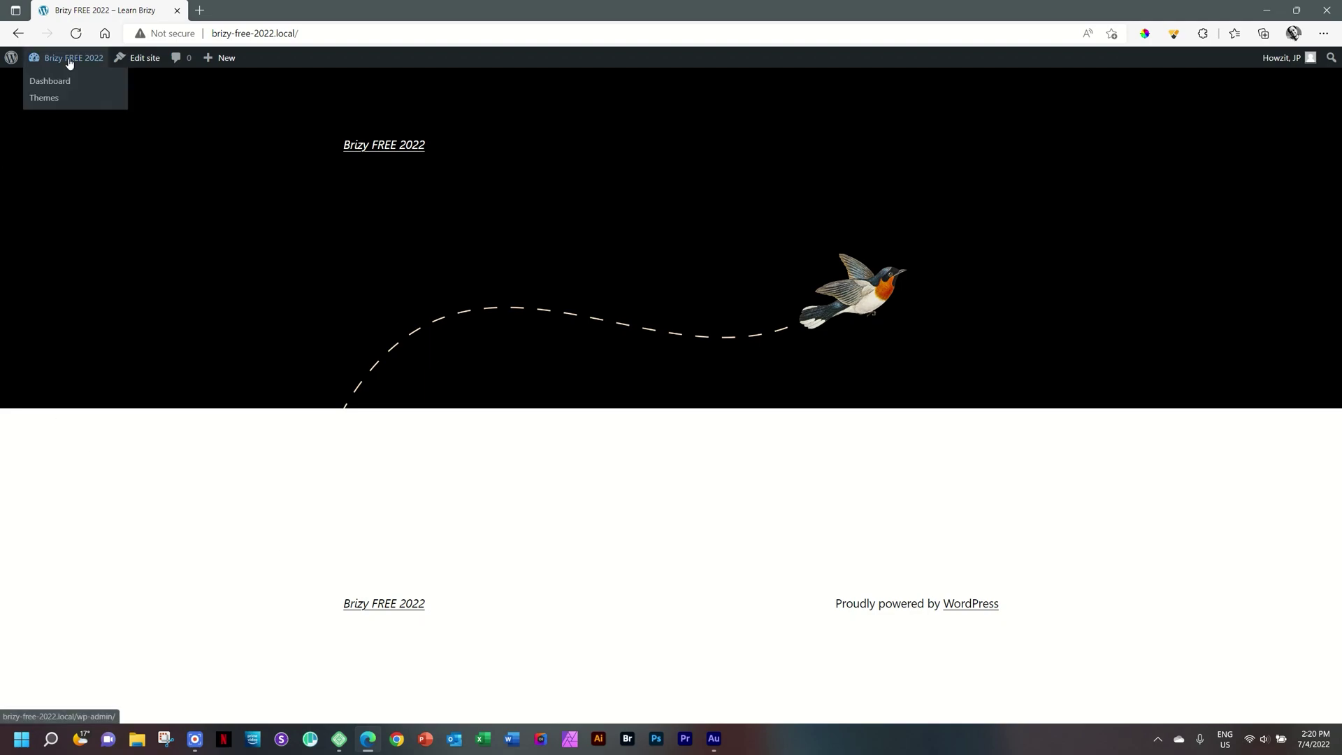
click(69, 63)
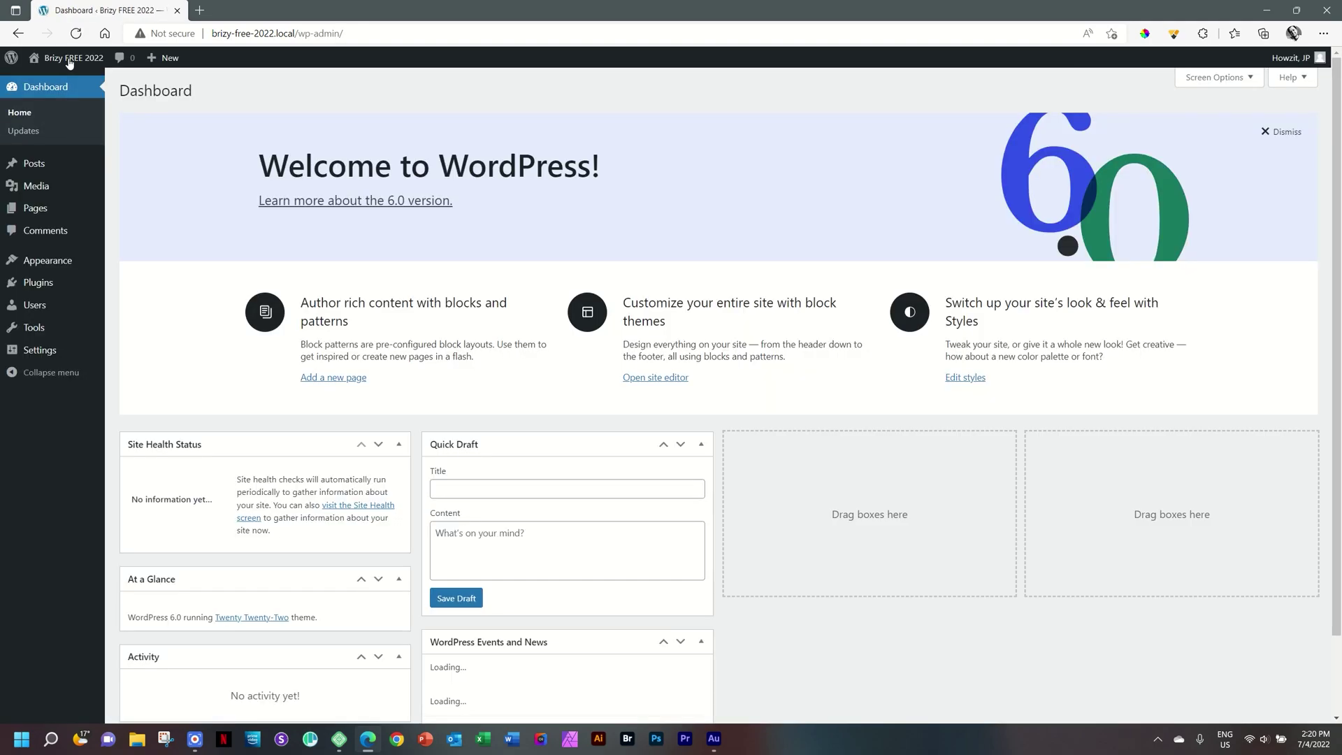
mouse_move(74, 63)
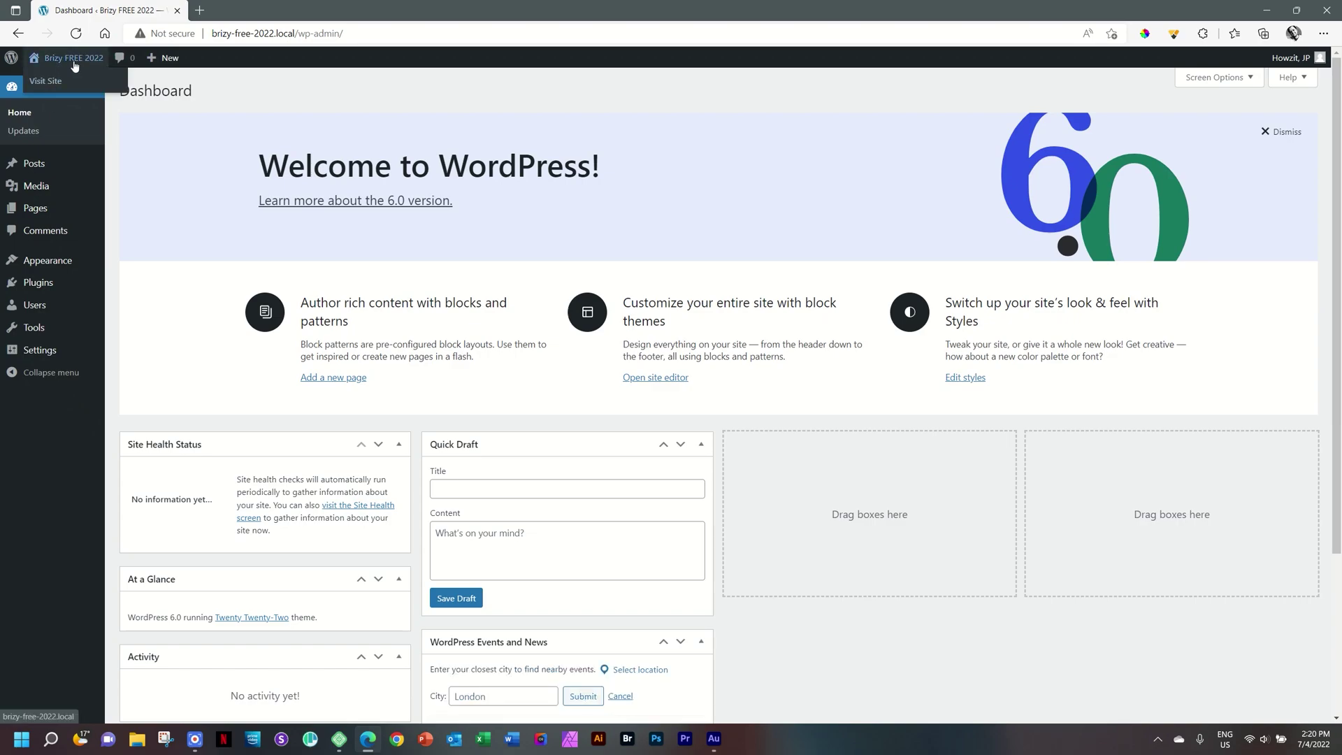
click(74, 61)
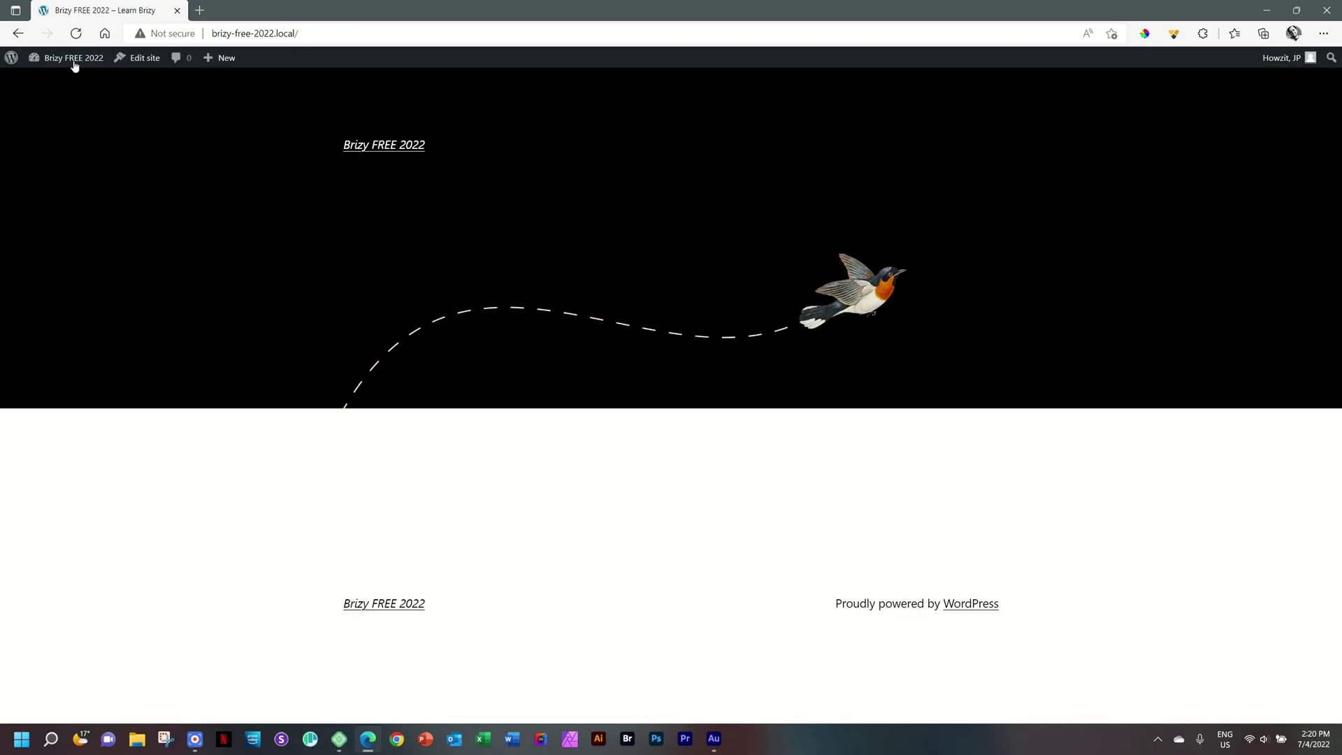
click(74, 59)
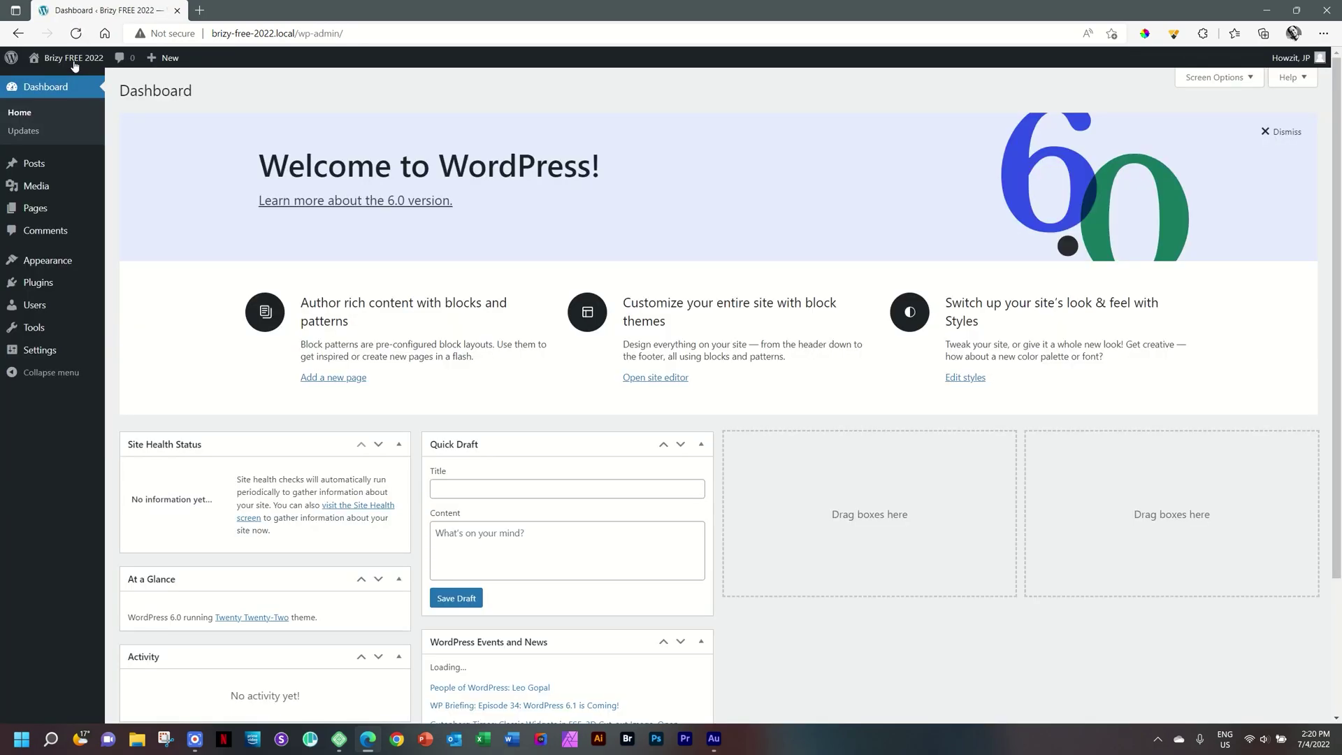
click(74, 60)
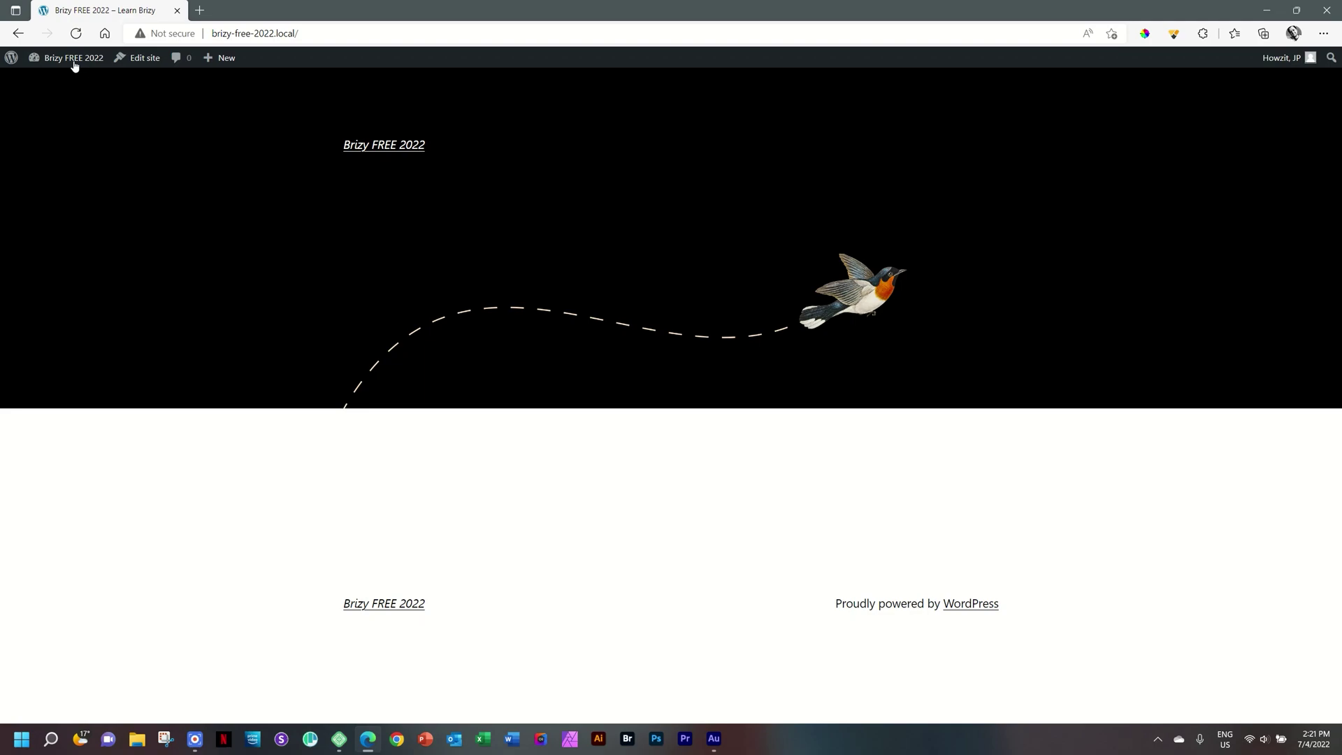
click(74, 58)
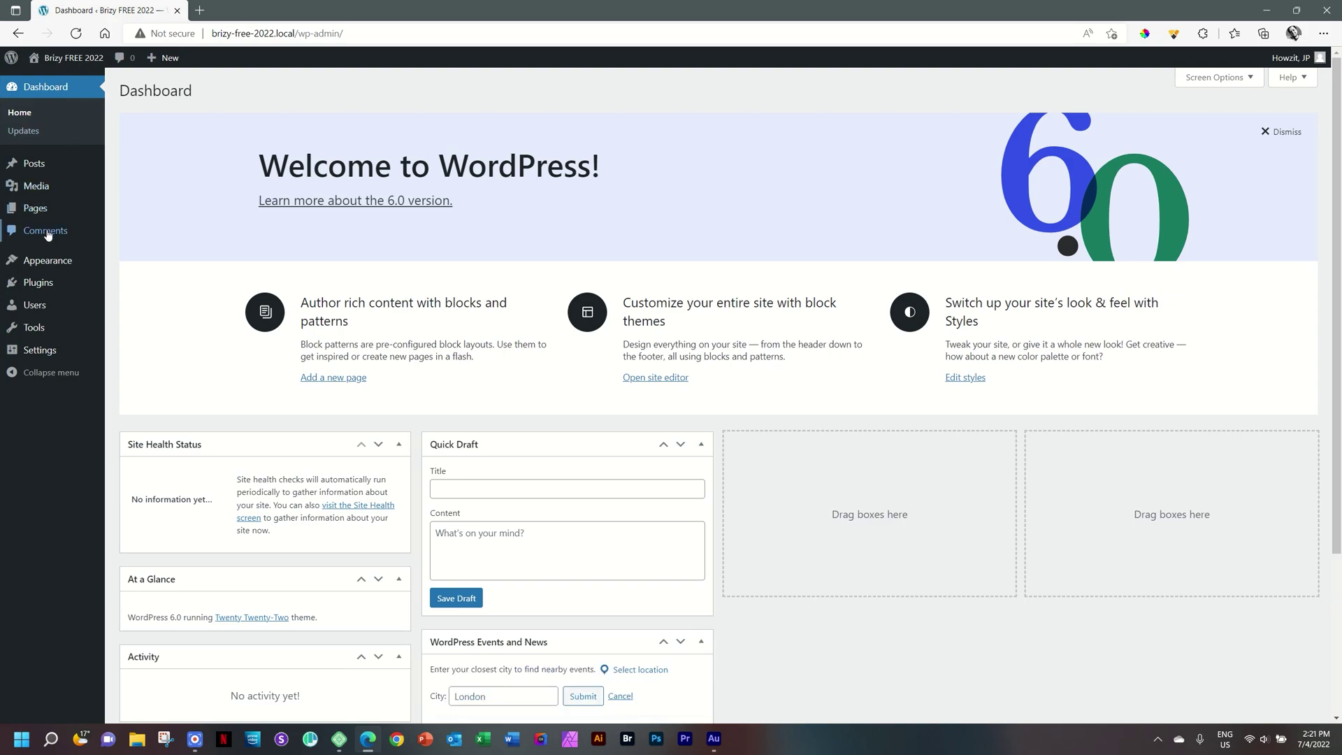
Open Appearance > Themes, then go to the Add Themes directory.
mouse_move(47, 267)
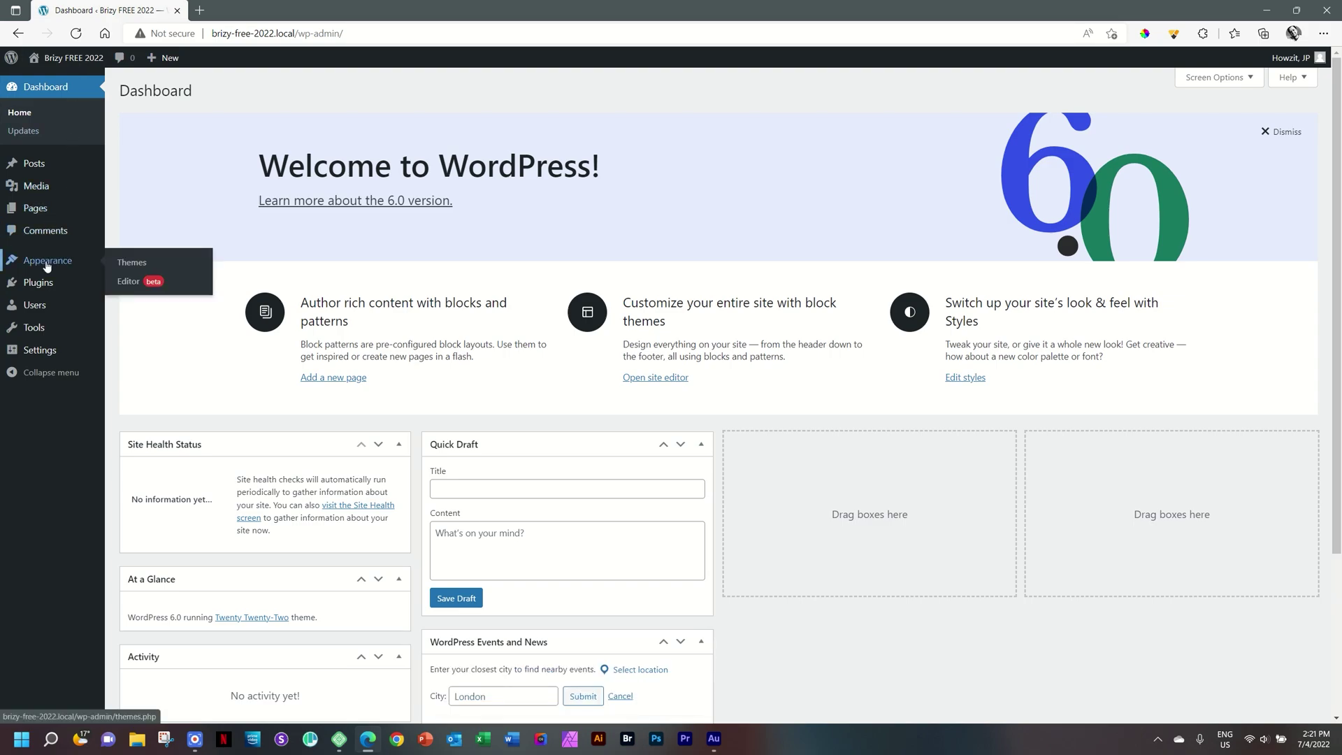
click(125, 263)
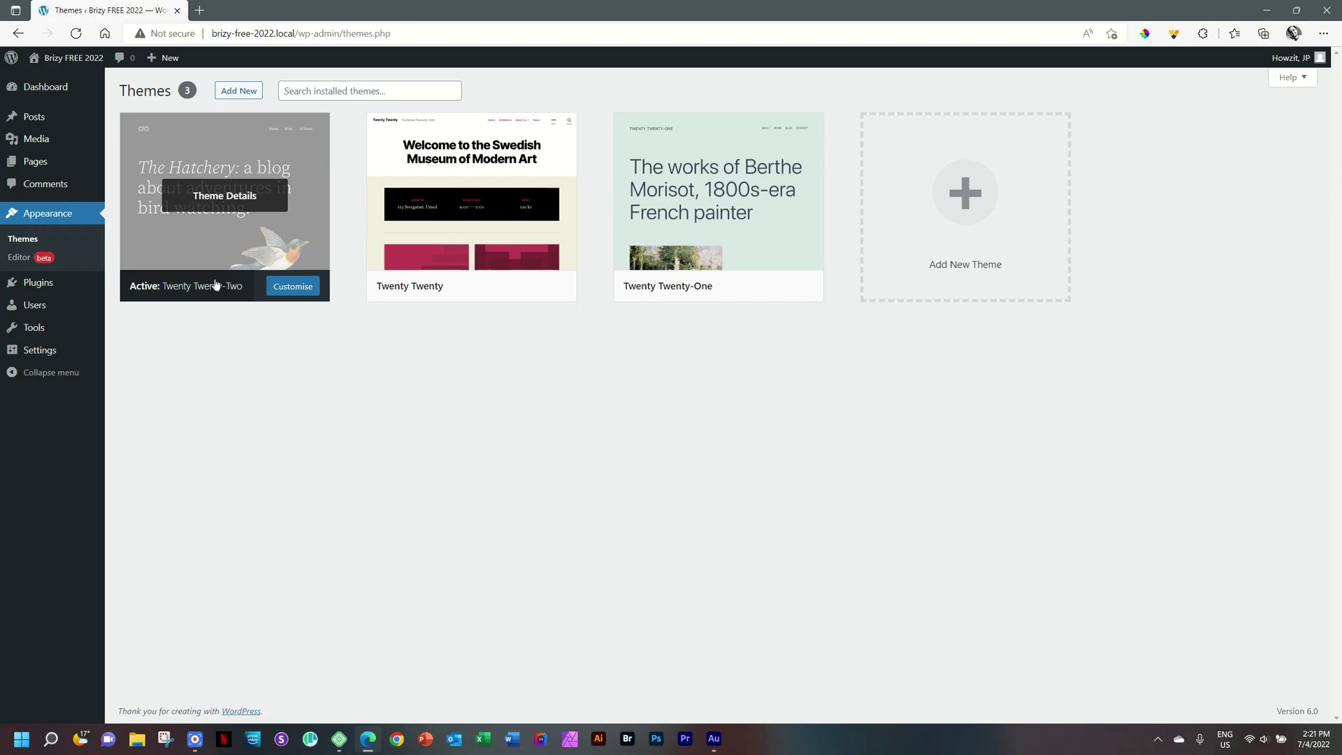
click(232, 93)
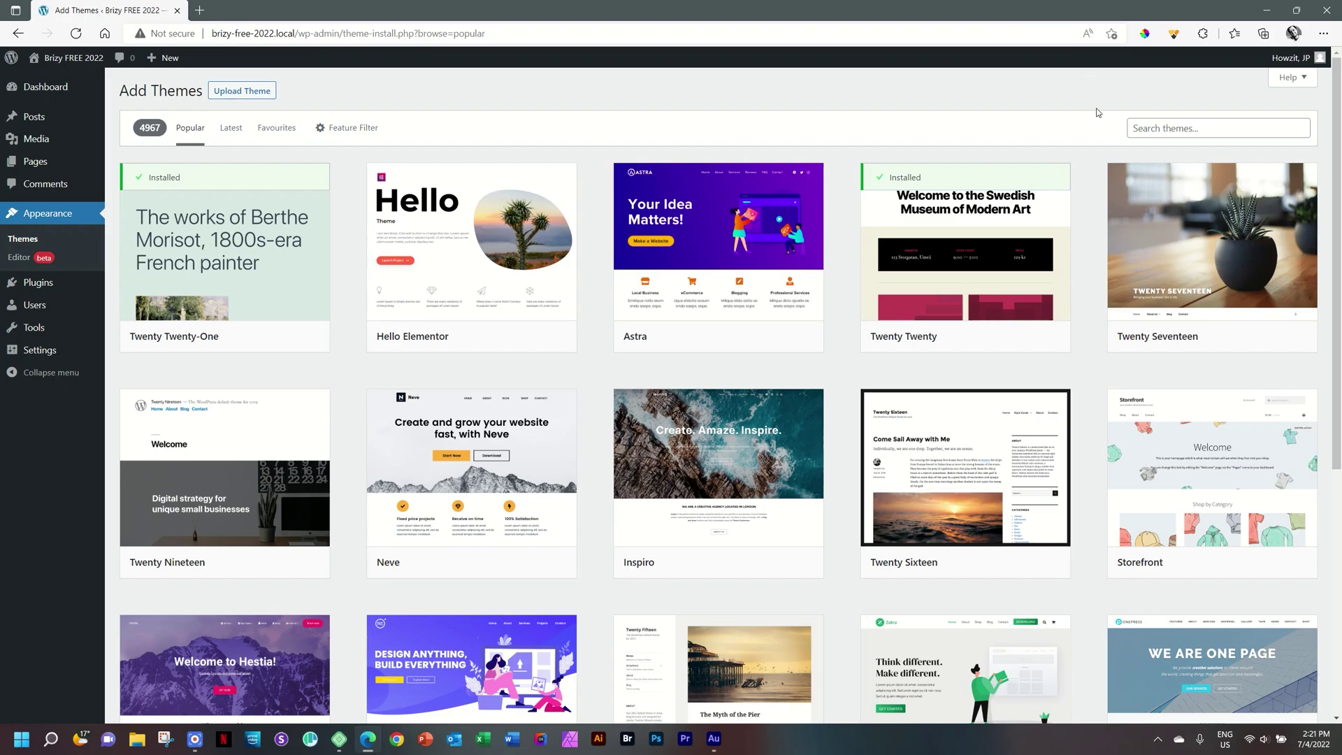
Search the theme directory for 'blocksy', then install and activate the Blocksy theme.
click(1157, 127)
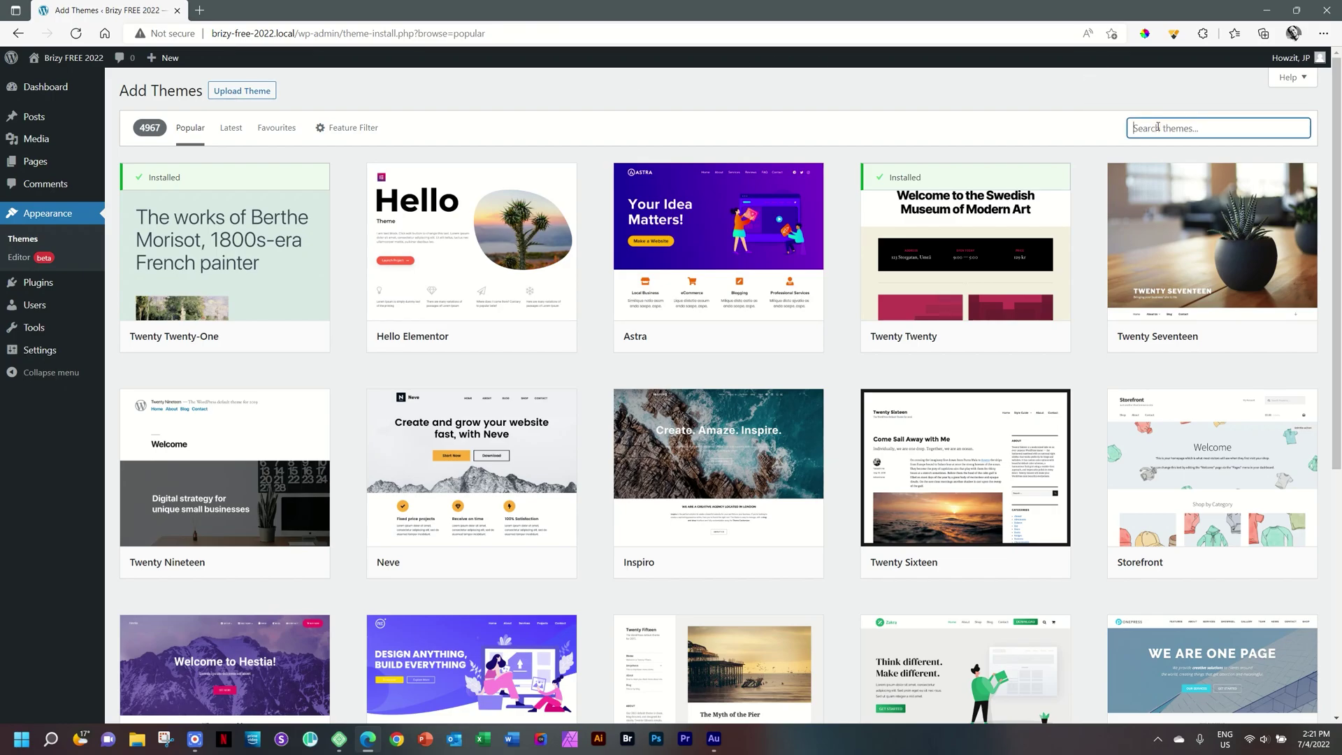
text(blocksy)
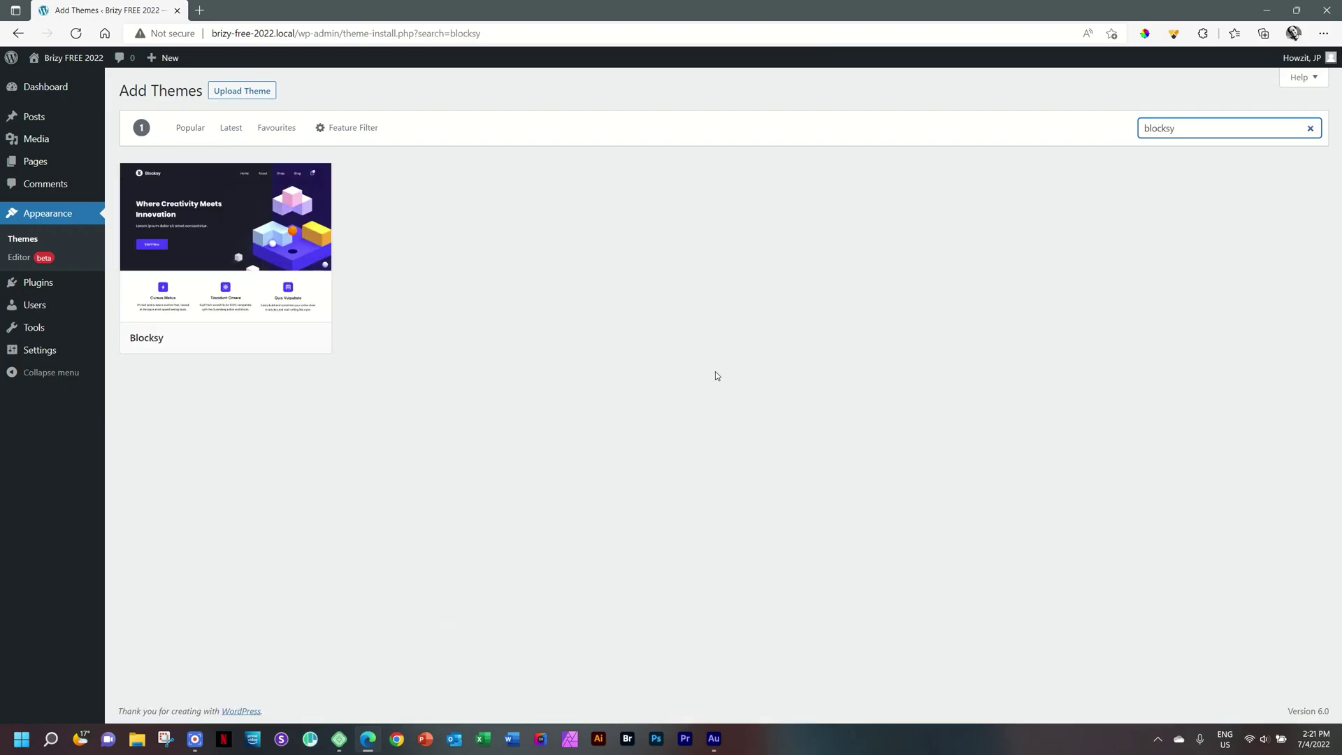
click(254, 338)
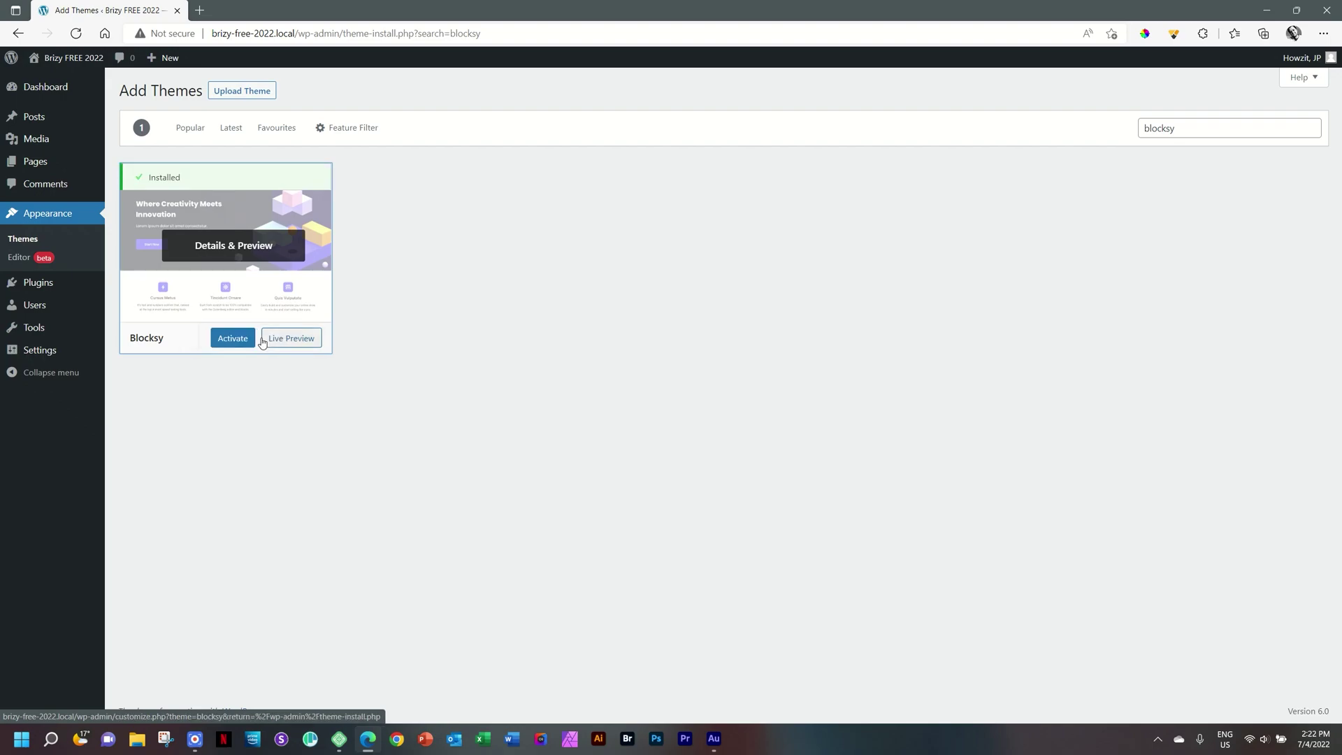
click(231, 340)
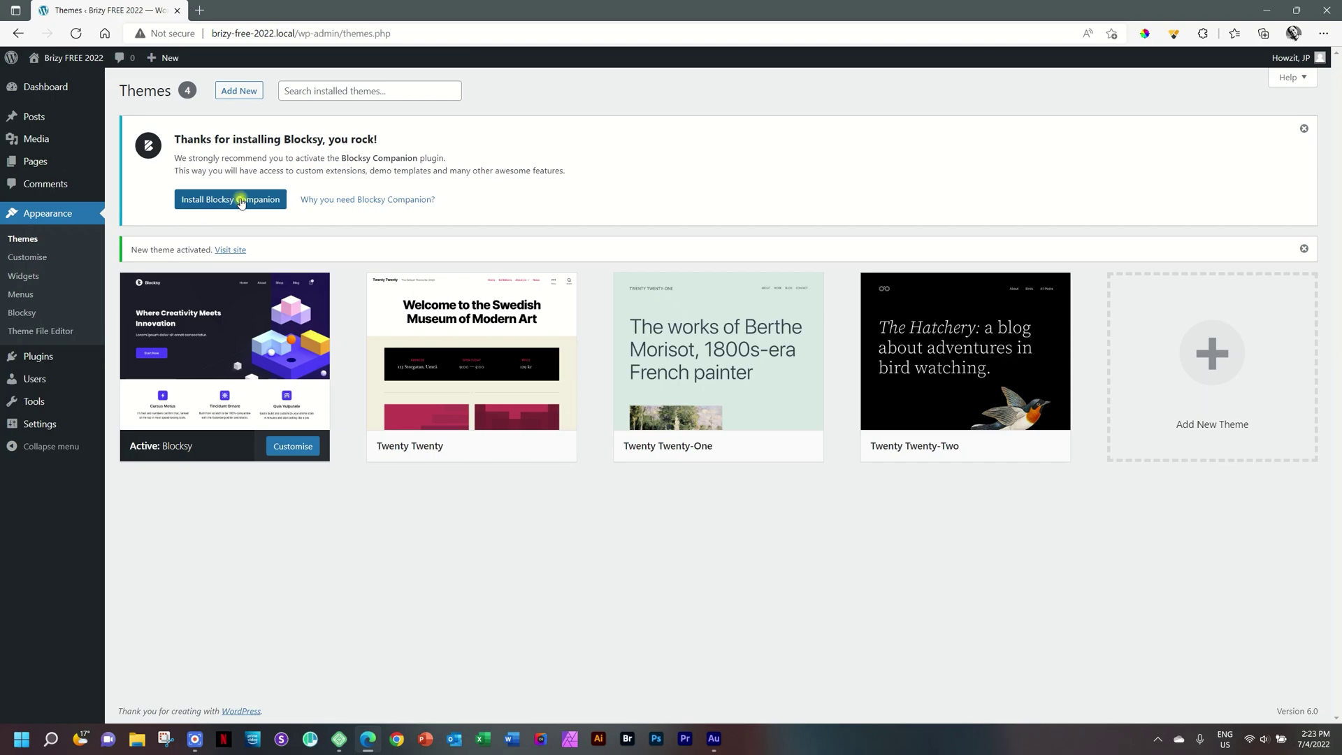
Install and activate the Blocksy Companion plugin from the welcome notice.
click(240, 202)
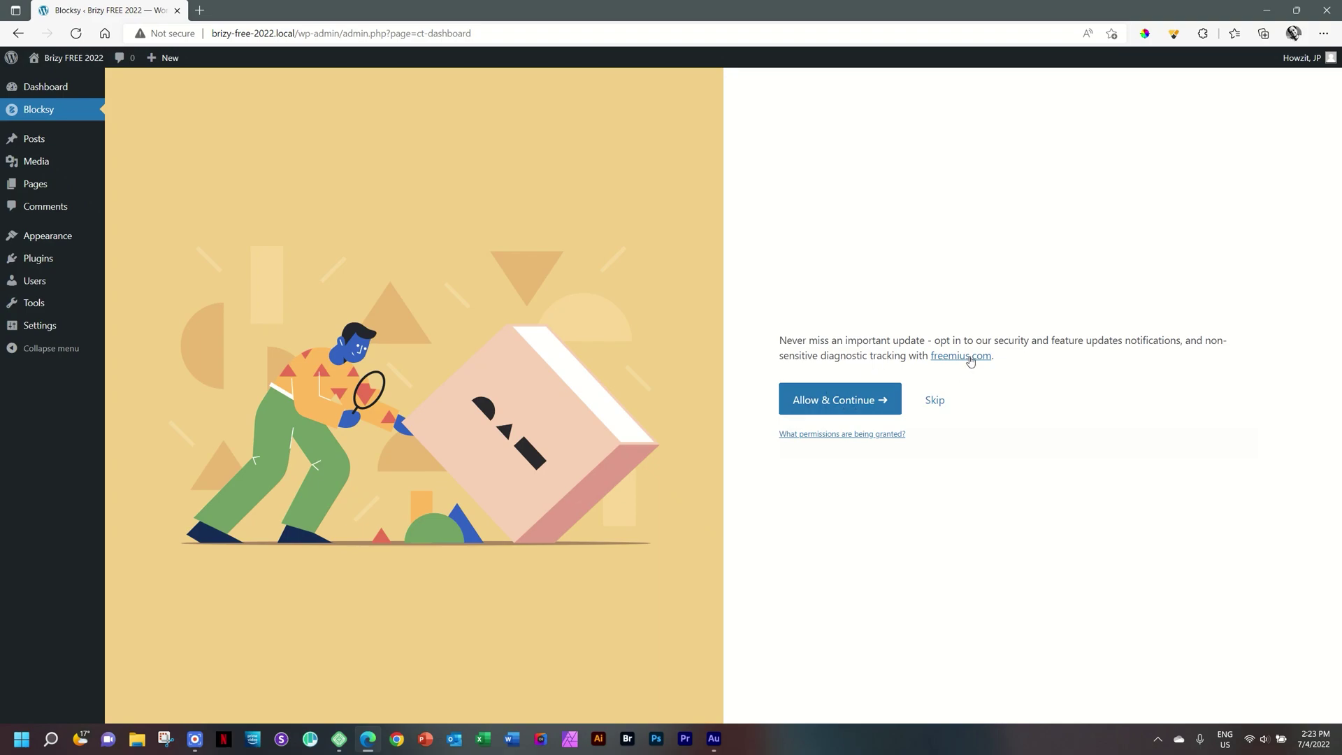
Skip the Blocksy update-notifications opt-in, then go to Appearance > Themes.
click(939, 403)
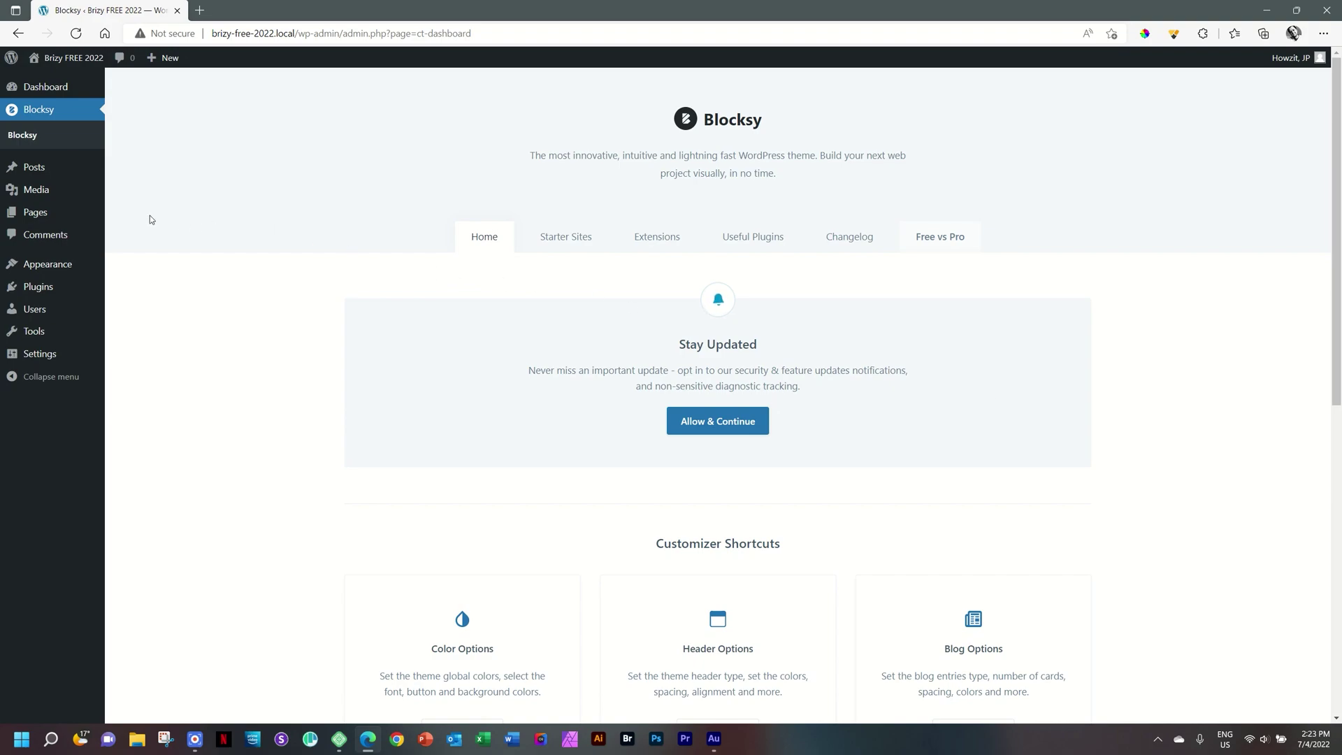
mouse_move(92, 212)
mouse_move(49, 267)
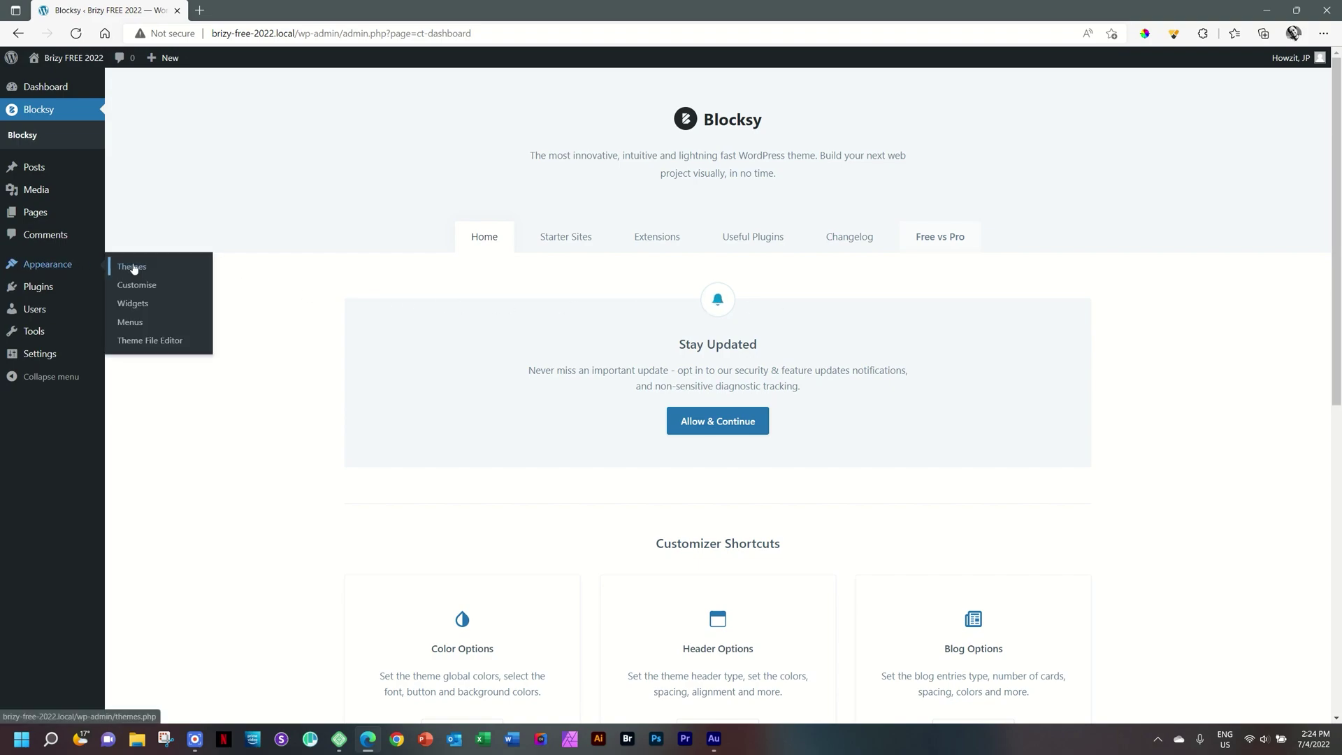
click(132, 268)
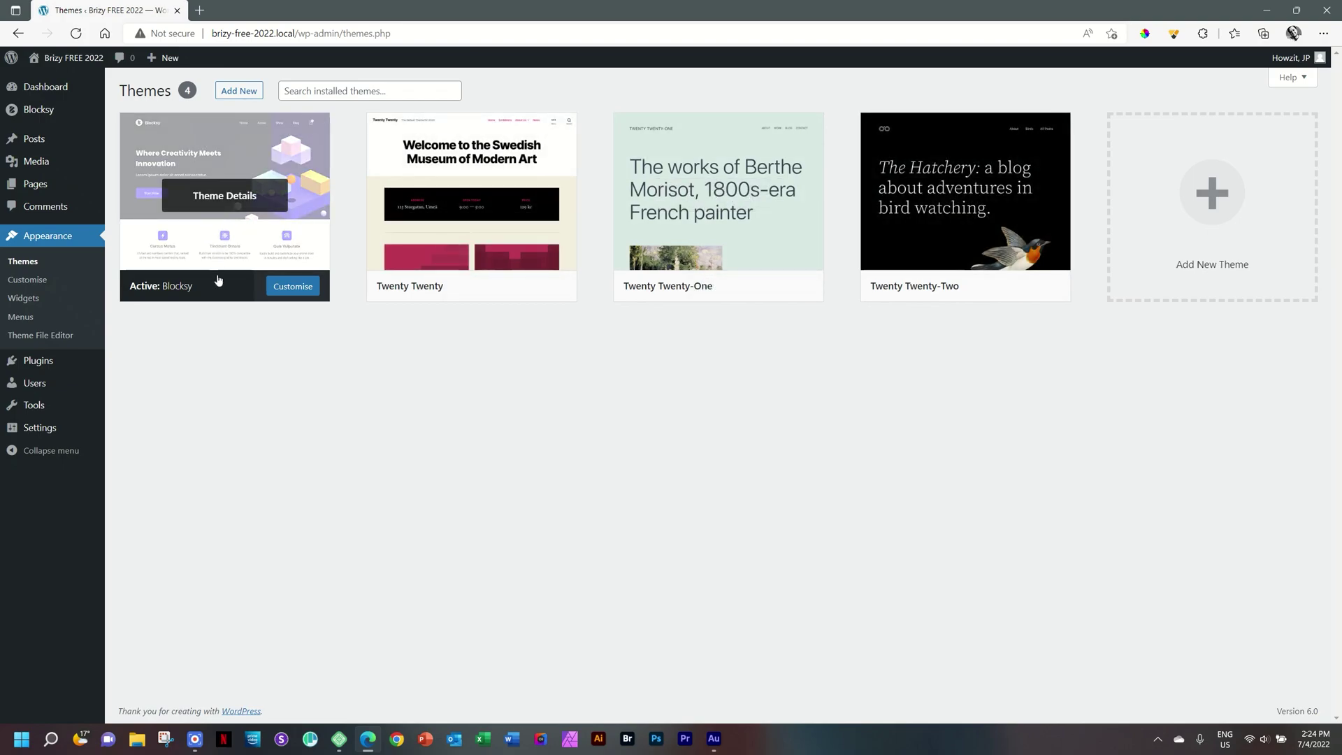
Delete the Twenty Twenty, Twenty Twenty-One and Twenty Twenty-Two themes, confirming each deletion.
click(471, 236)
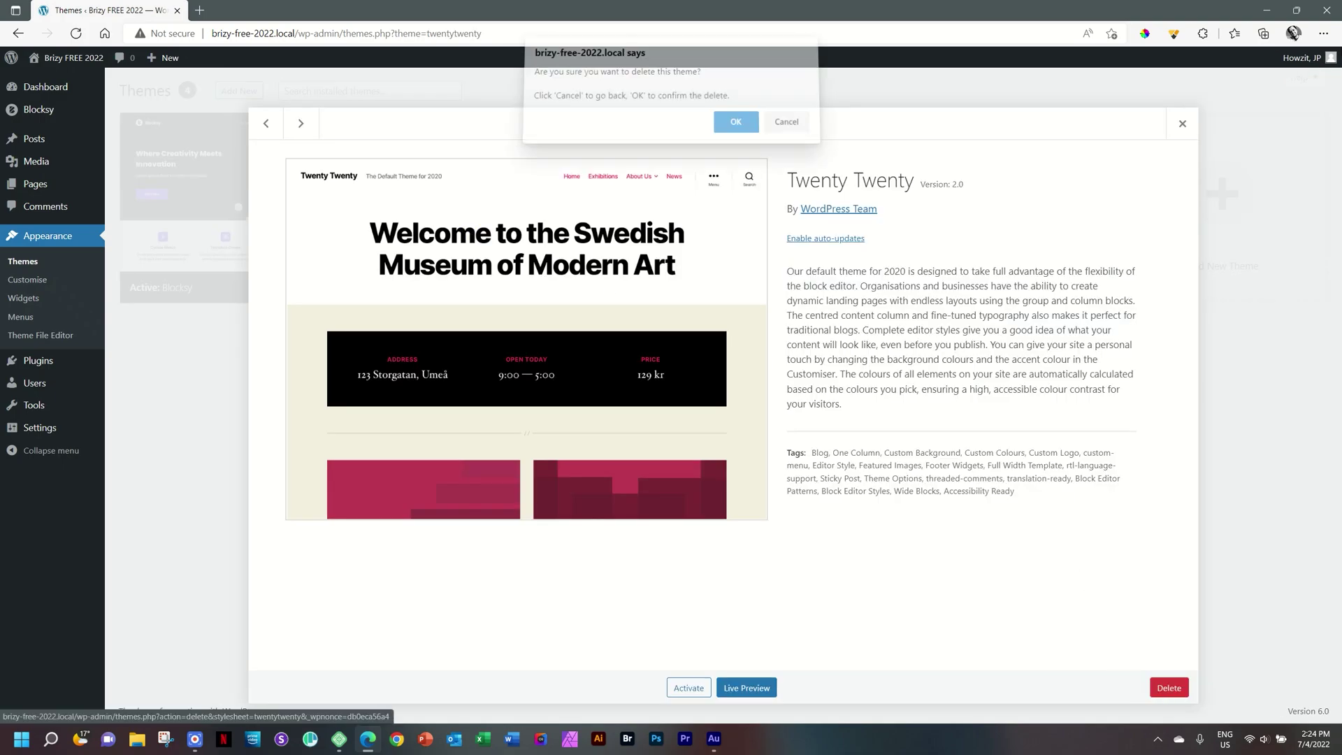
click(735, 124)
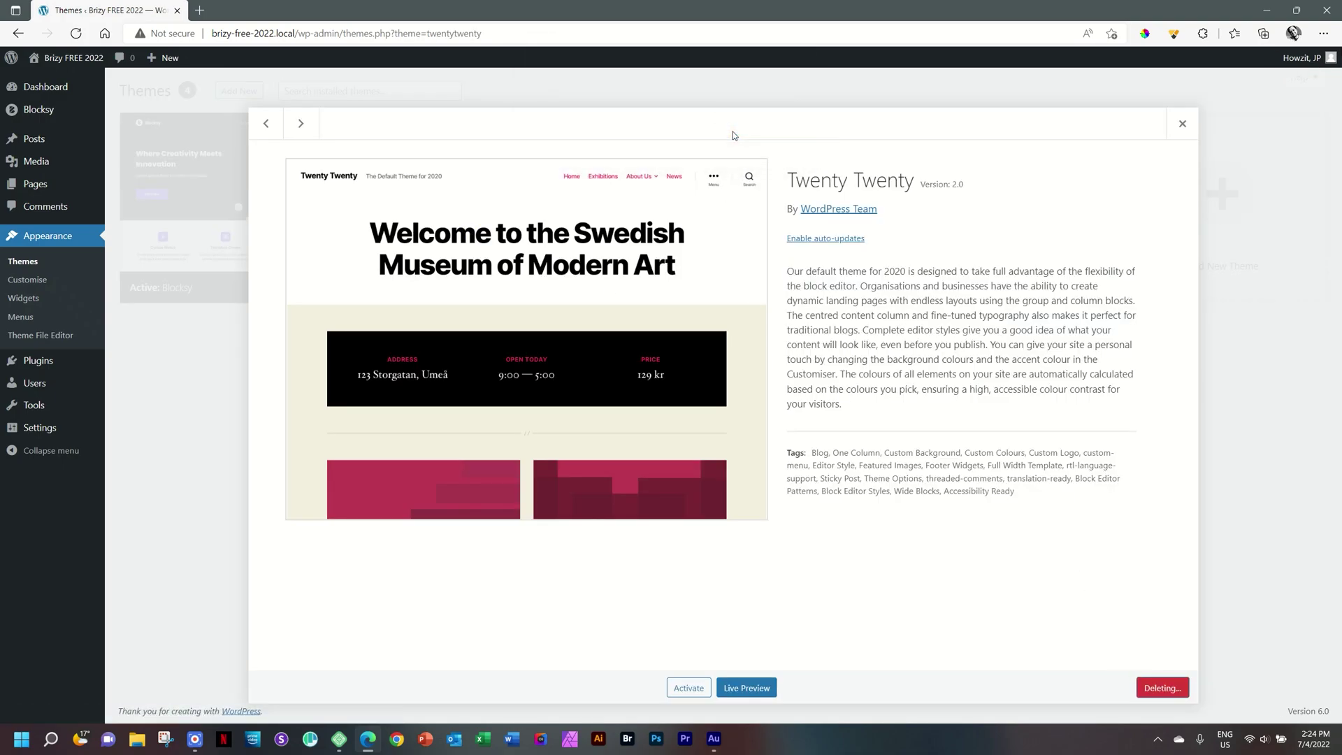
click(471, 186)
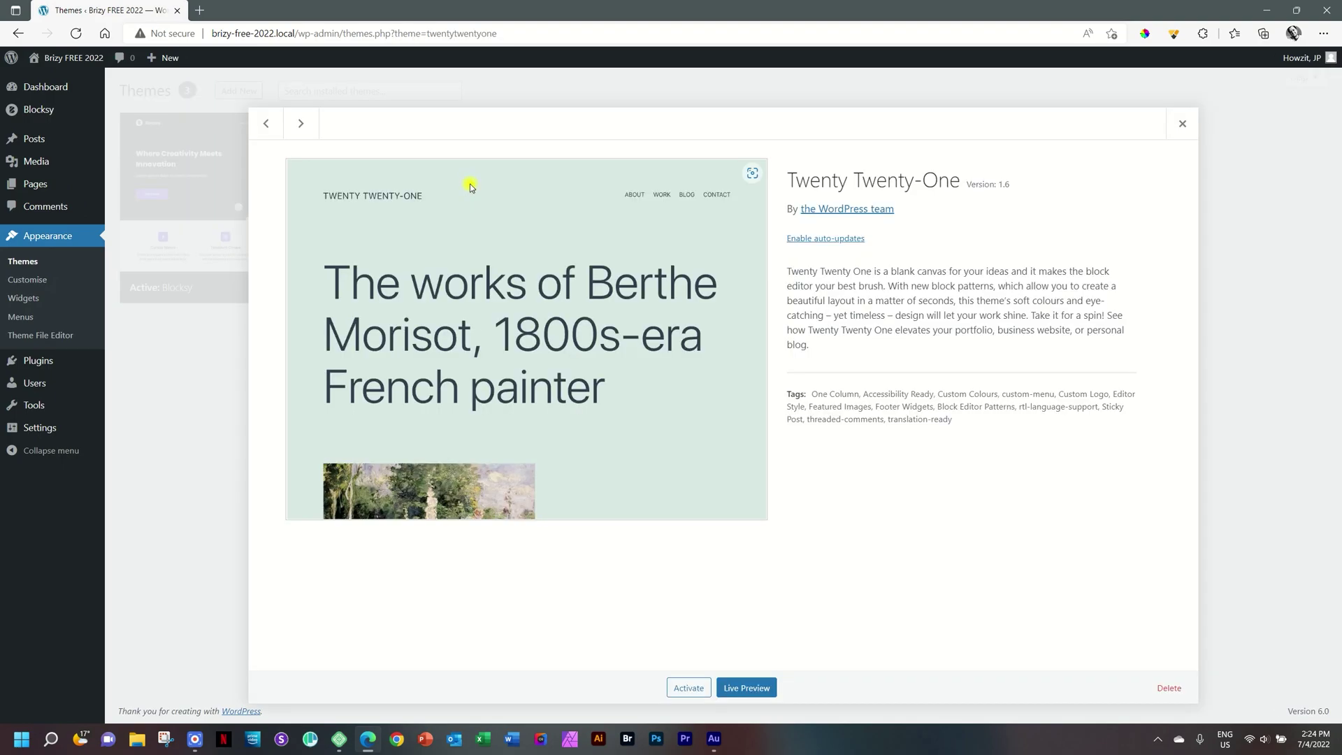
click(1164, 688)
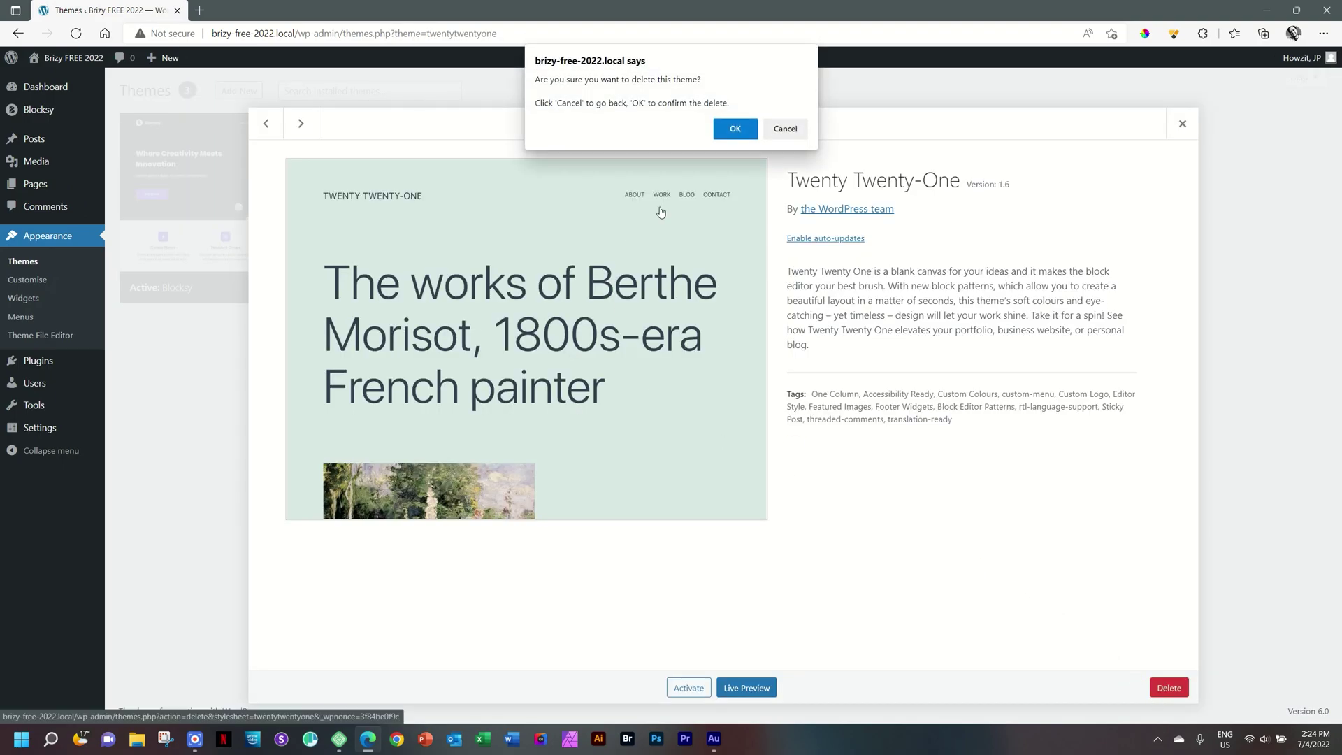
click(735, 128)
click(511, 163)
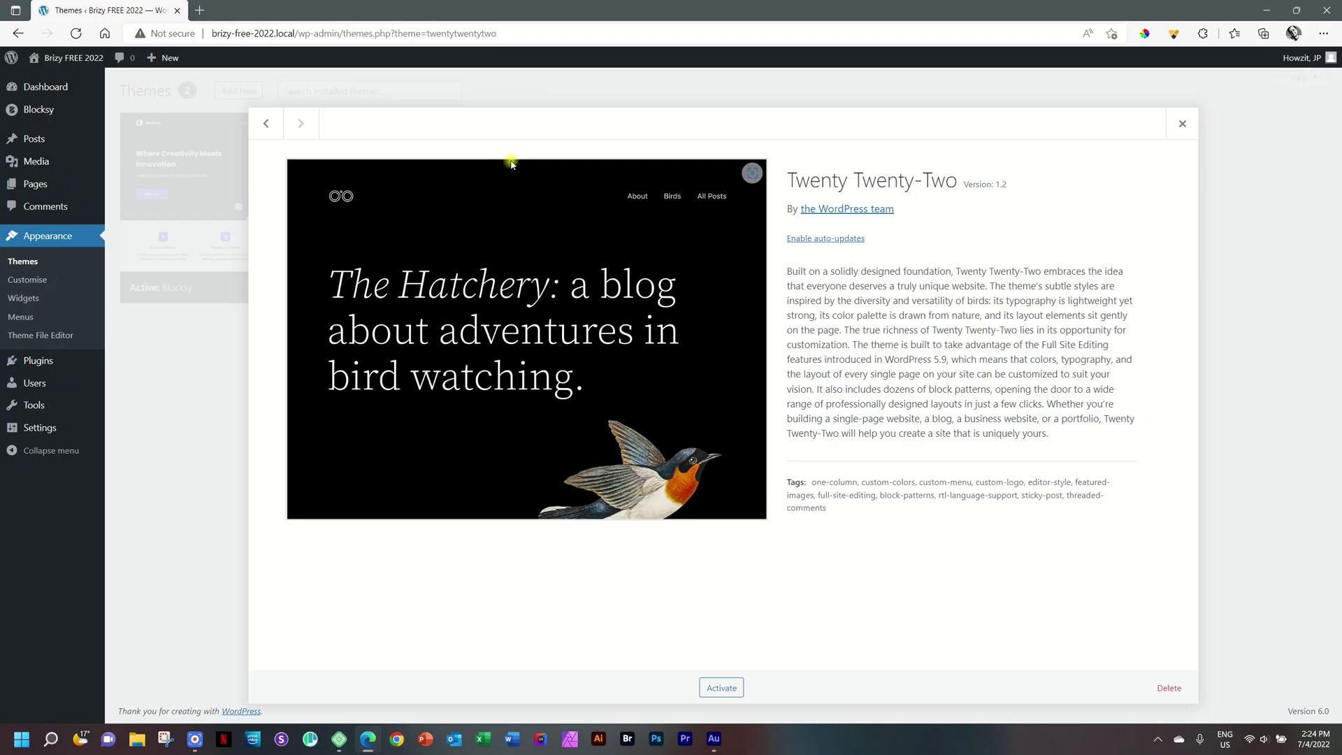
click(1170, 689)
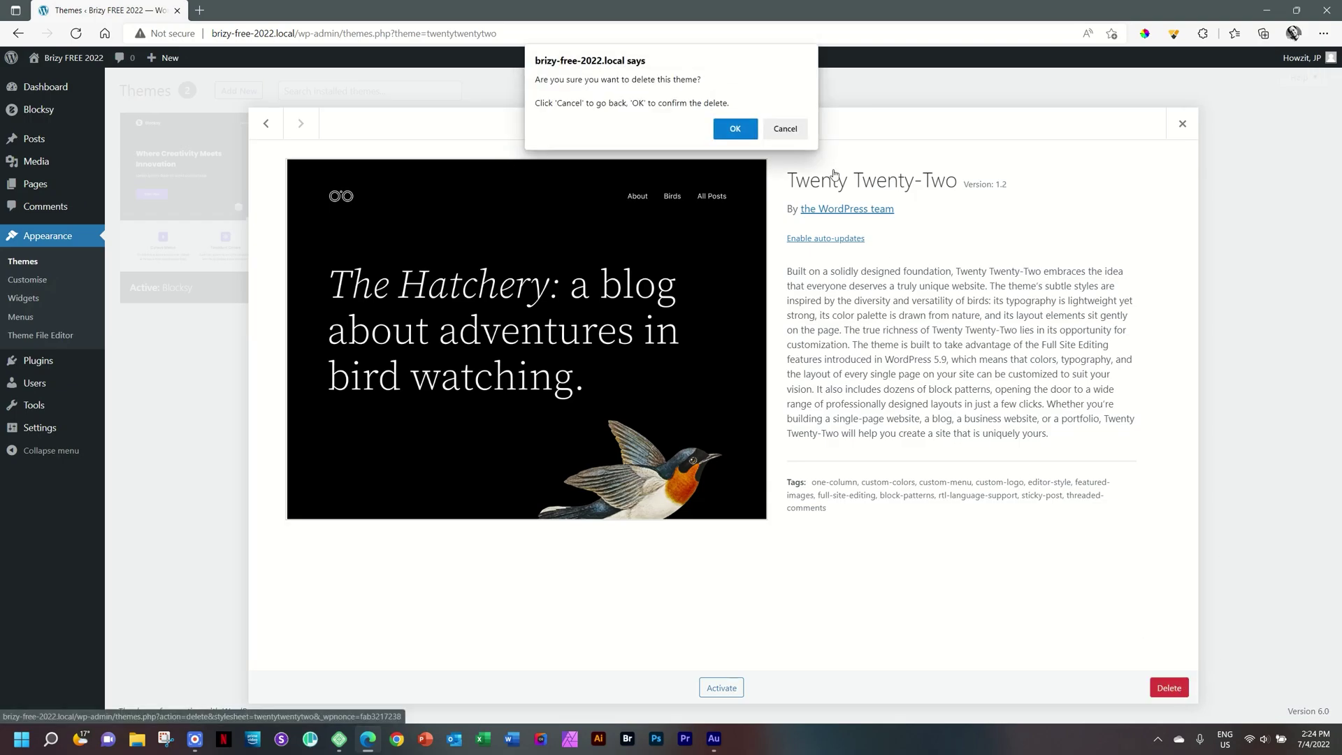
click(735, 129)
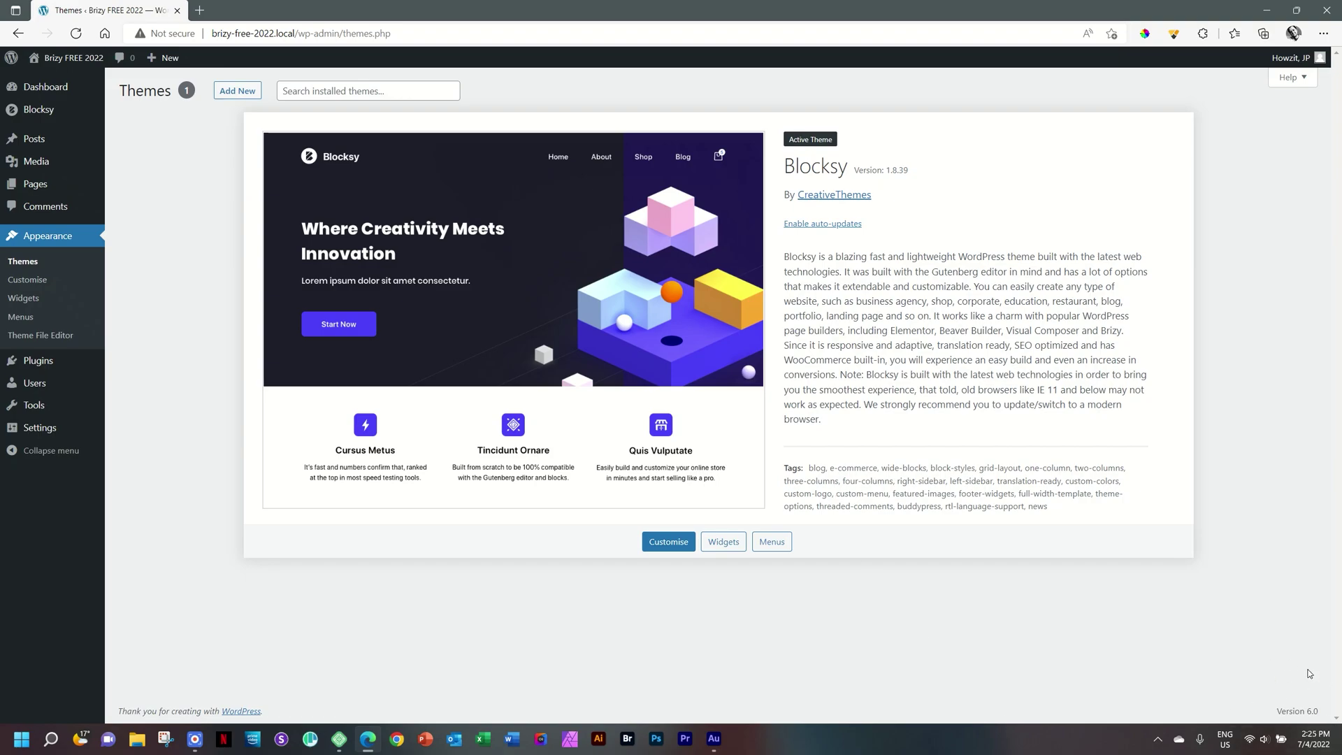
Open the Blocksy dashboard from the sidebar and scroll through its Home page and back up.
mouse_move(44, 114)
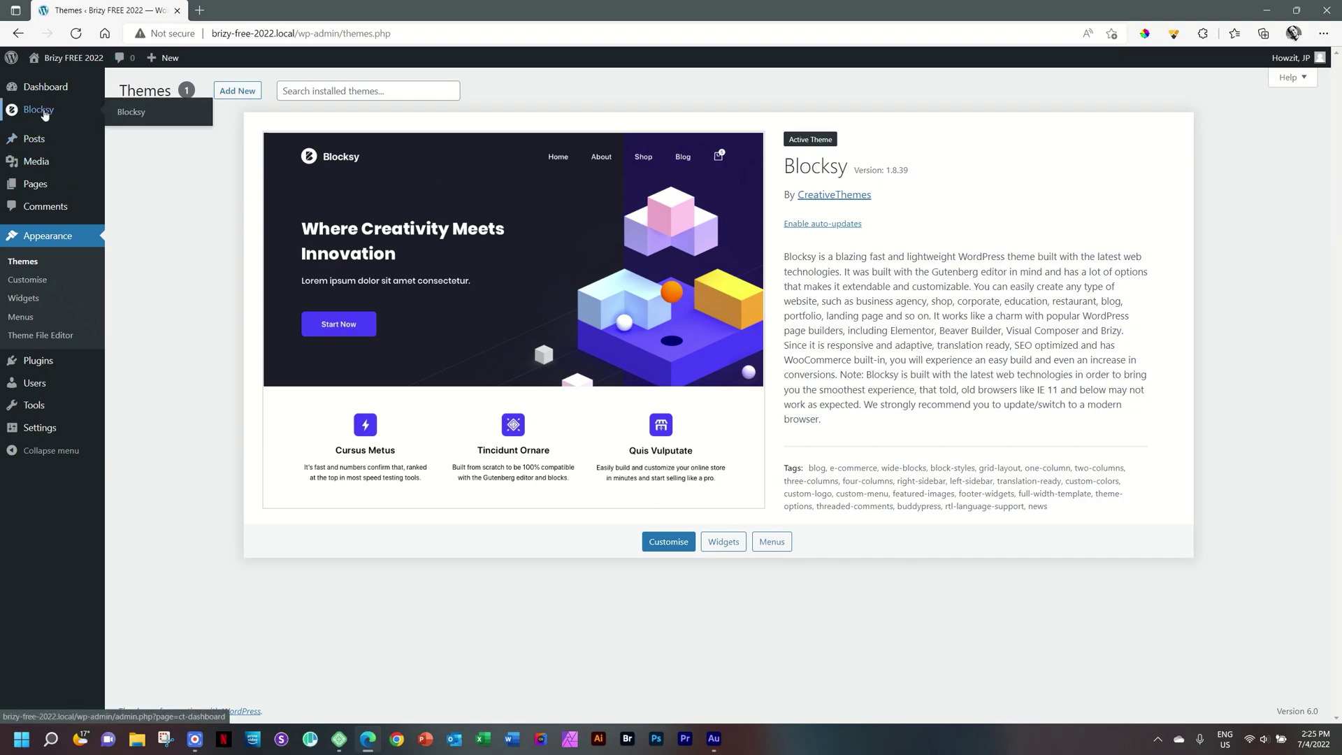
click(44, 114)
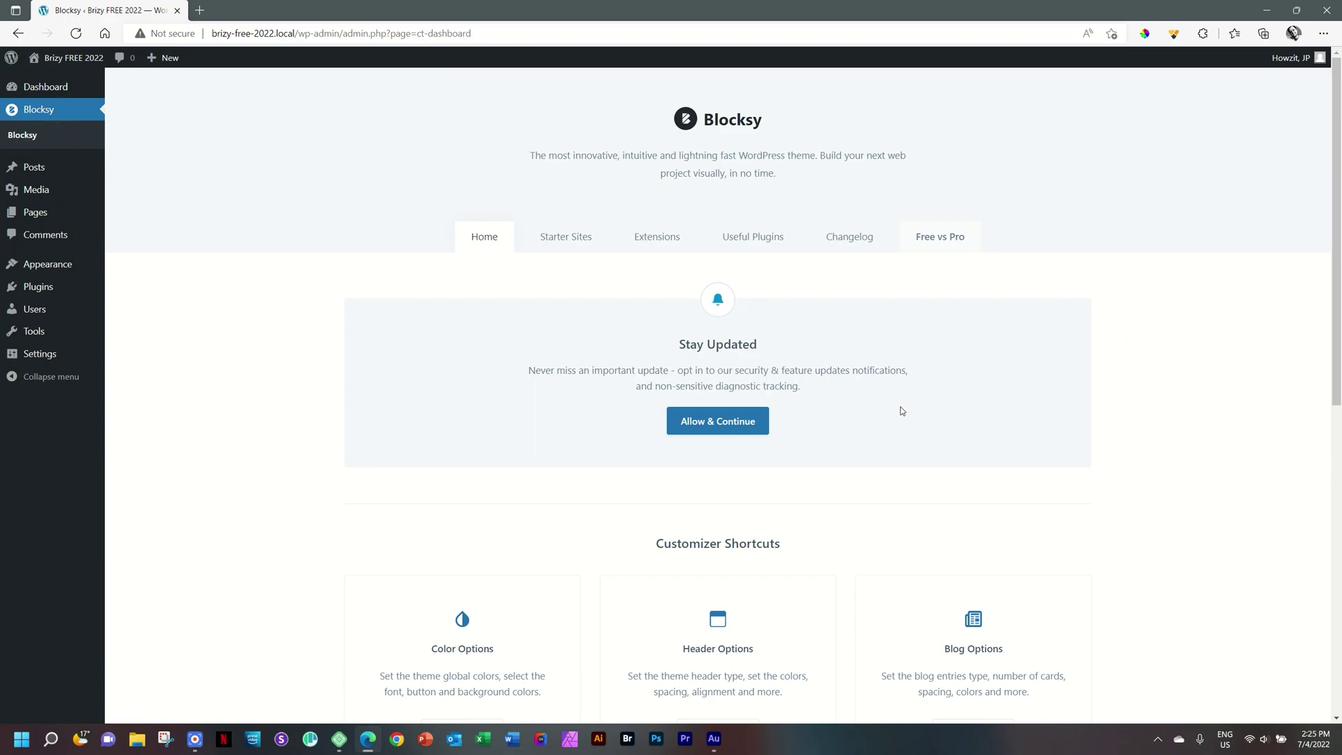
scroll(1168, 406, down, 5)
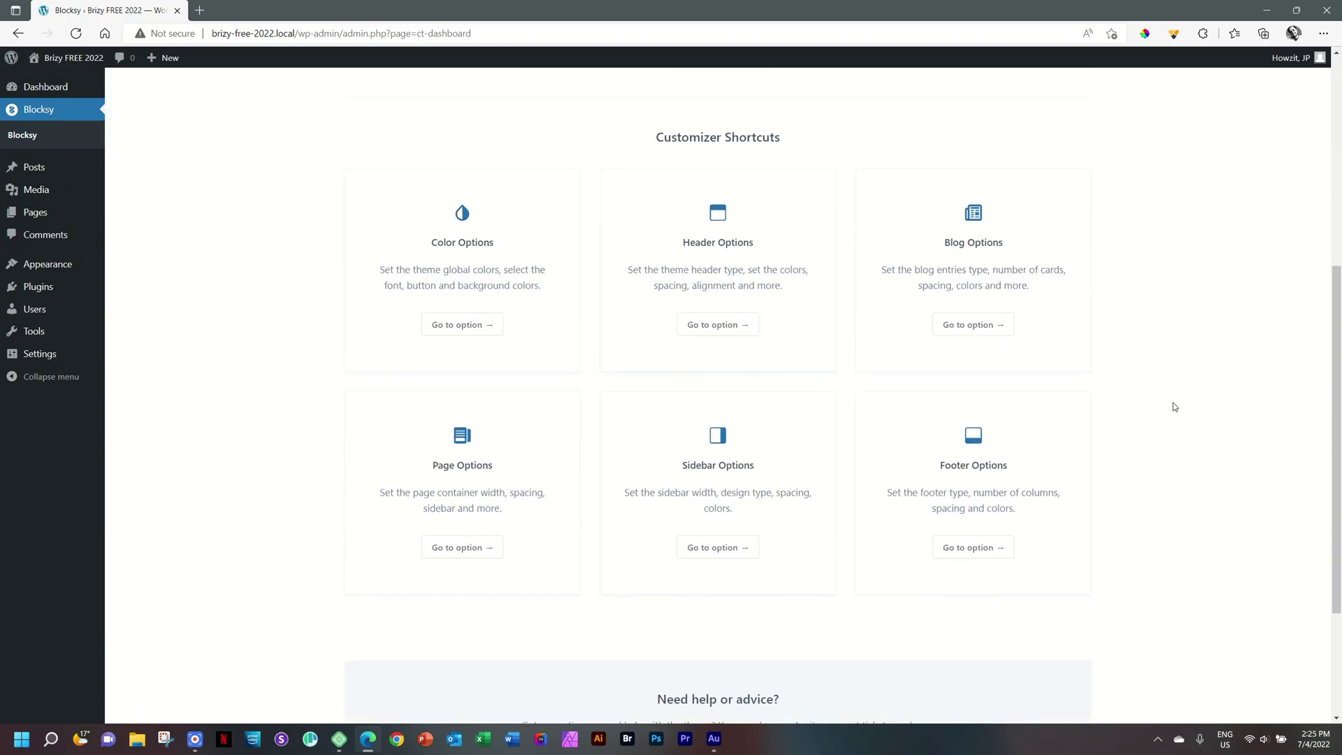
drag(1337, 389, 1336, 206)
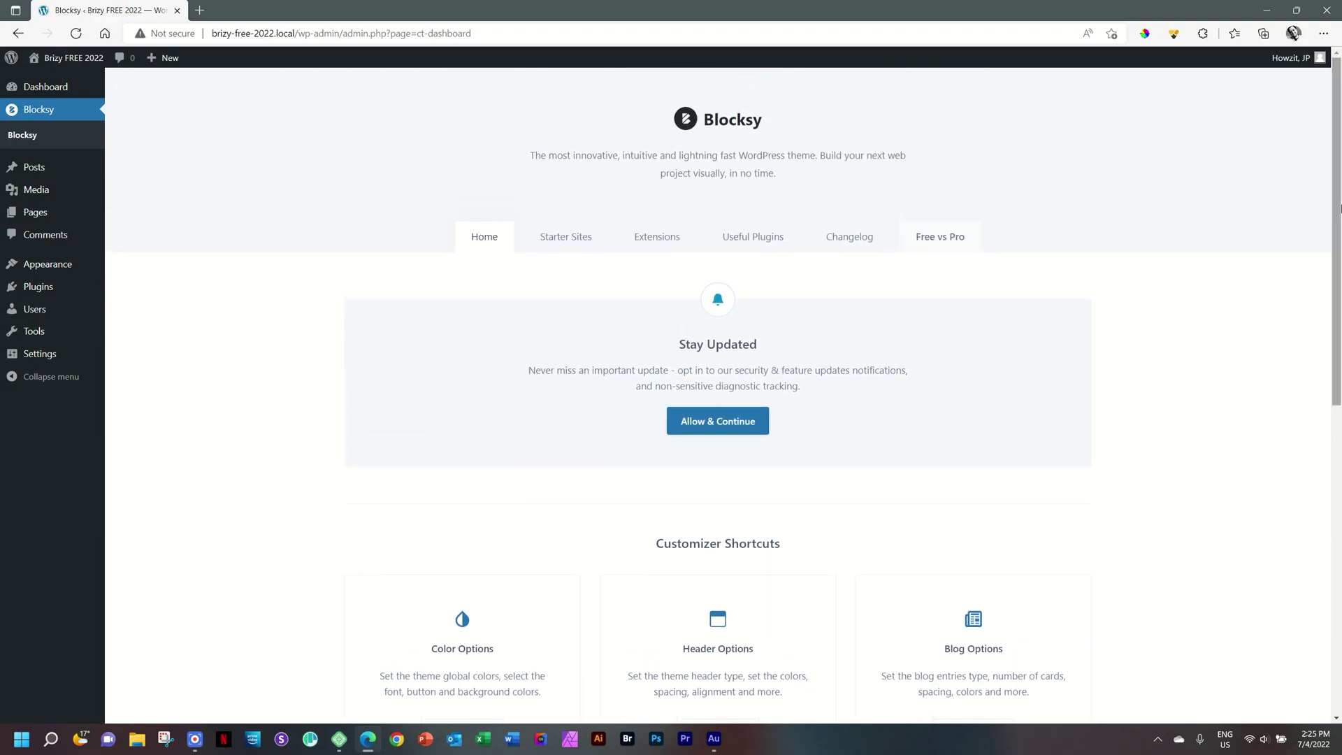
Show Blocksy's Starter Sites and scroll down through the demo site list.
click(558, 238)
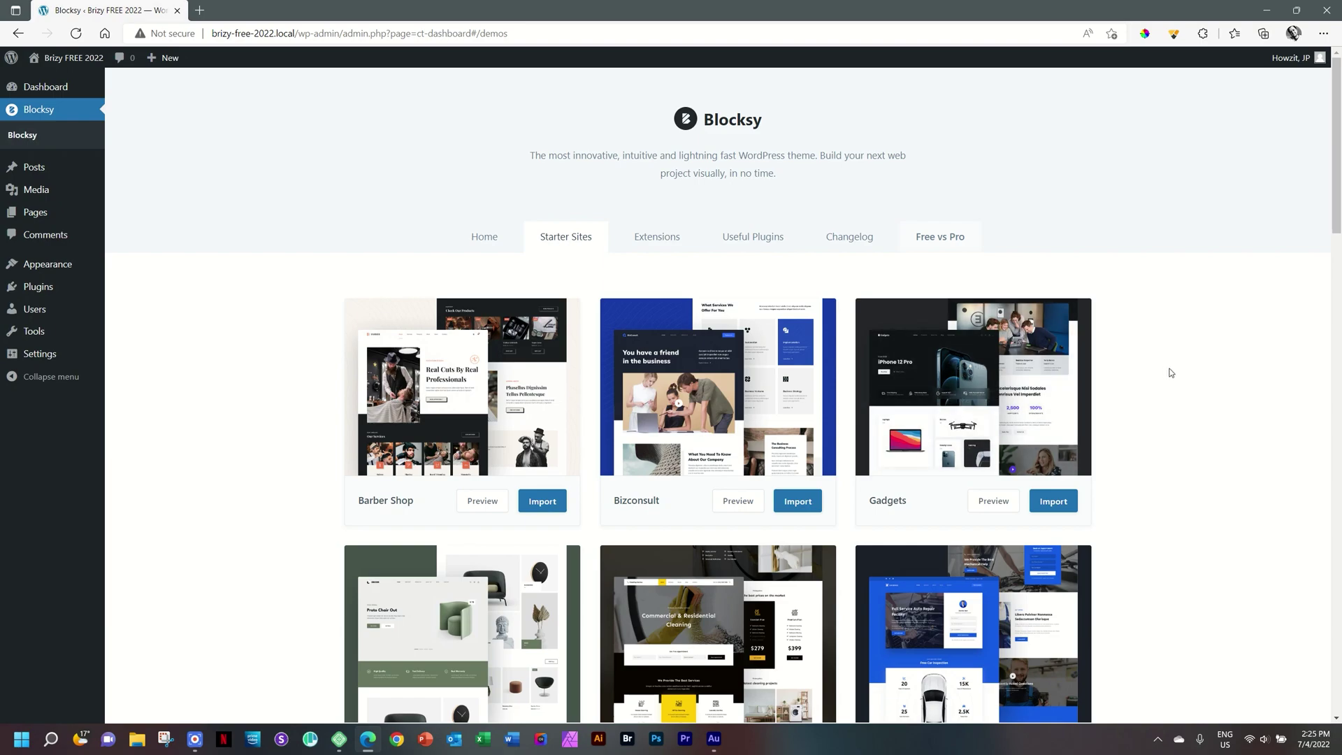
scroll(1171, 372, down, 4)
scroll(1171, 373, down, 5)
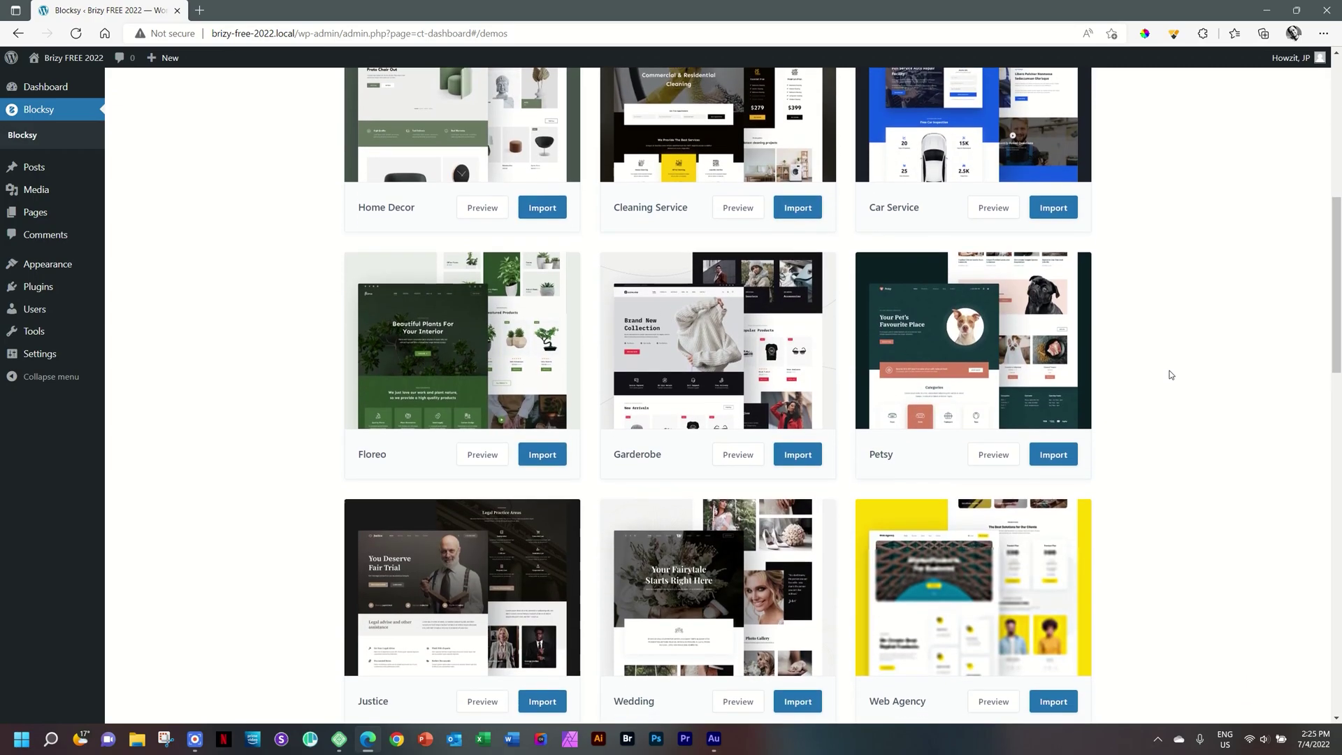
scroll(1171, 376, down, 10)
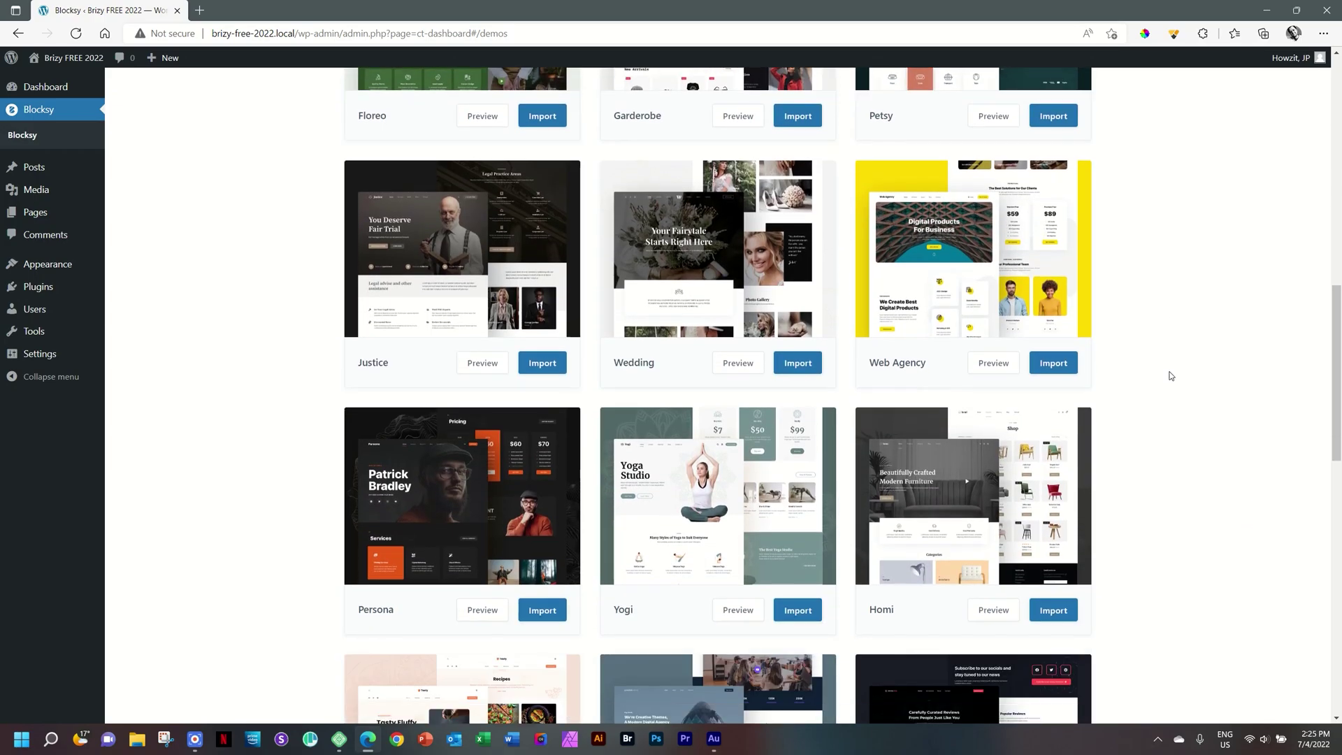
scroll(1171, 375, down, 3)
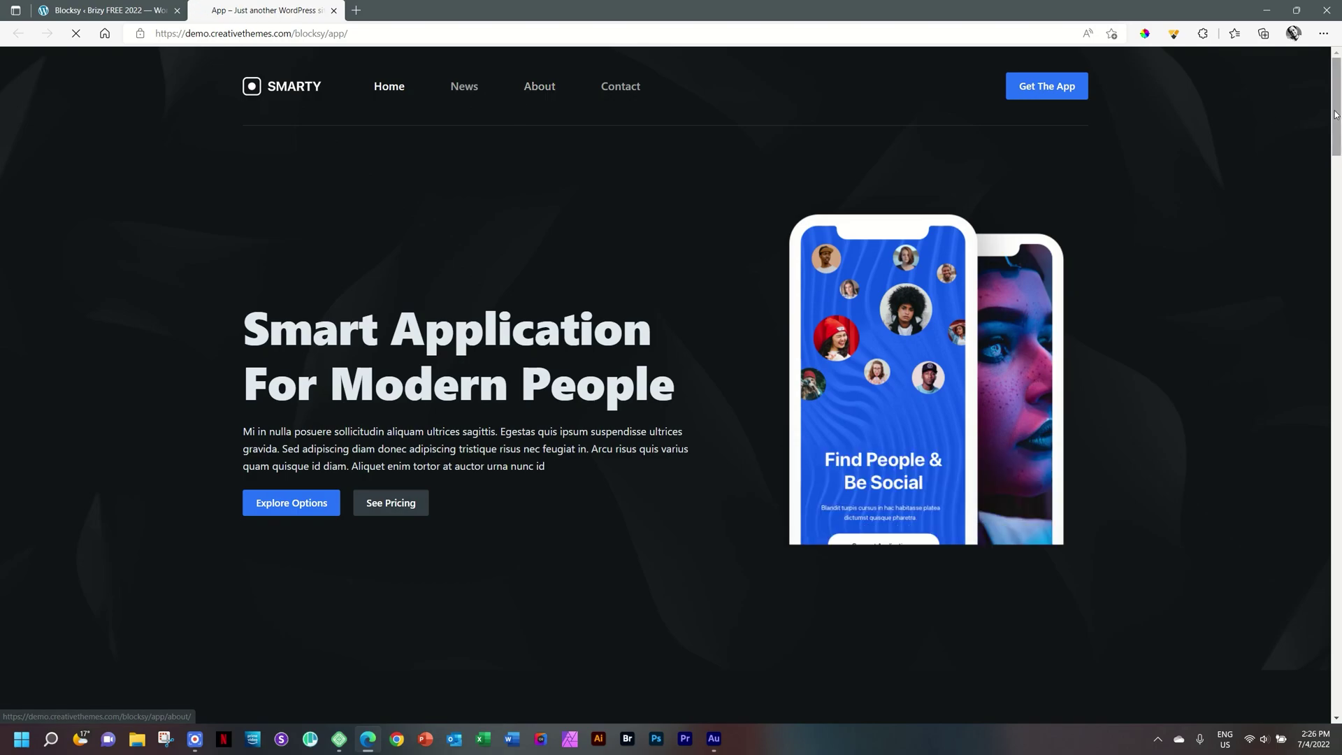
Scroll the App demo to its footer and back, close its tab, and return to the Starter Sites top.
drag(1336, 114, 1337, 707)
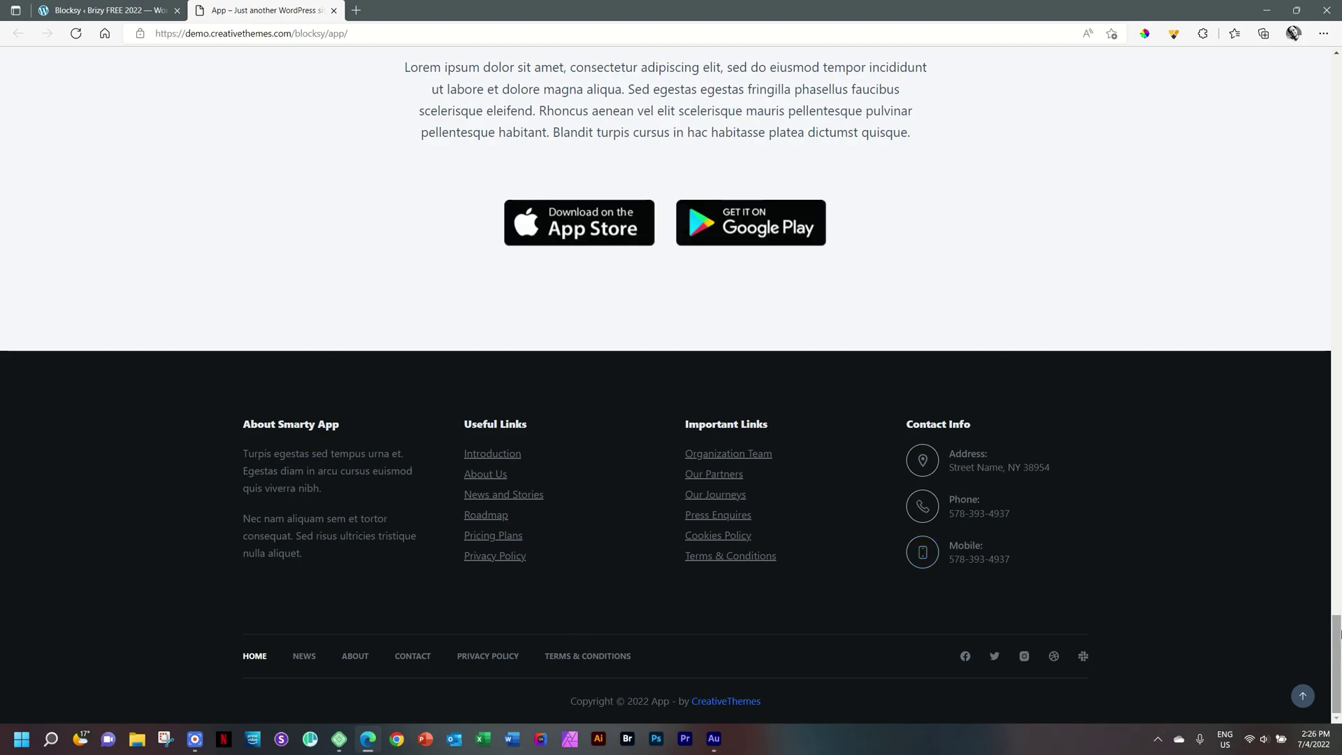
drag(1337, 665, 1337, 59)
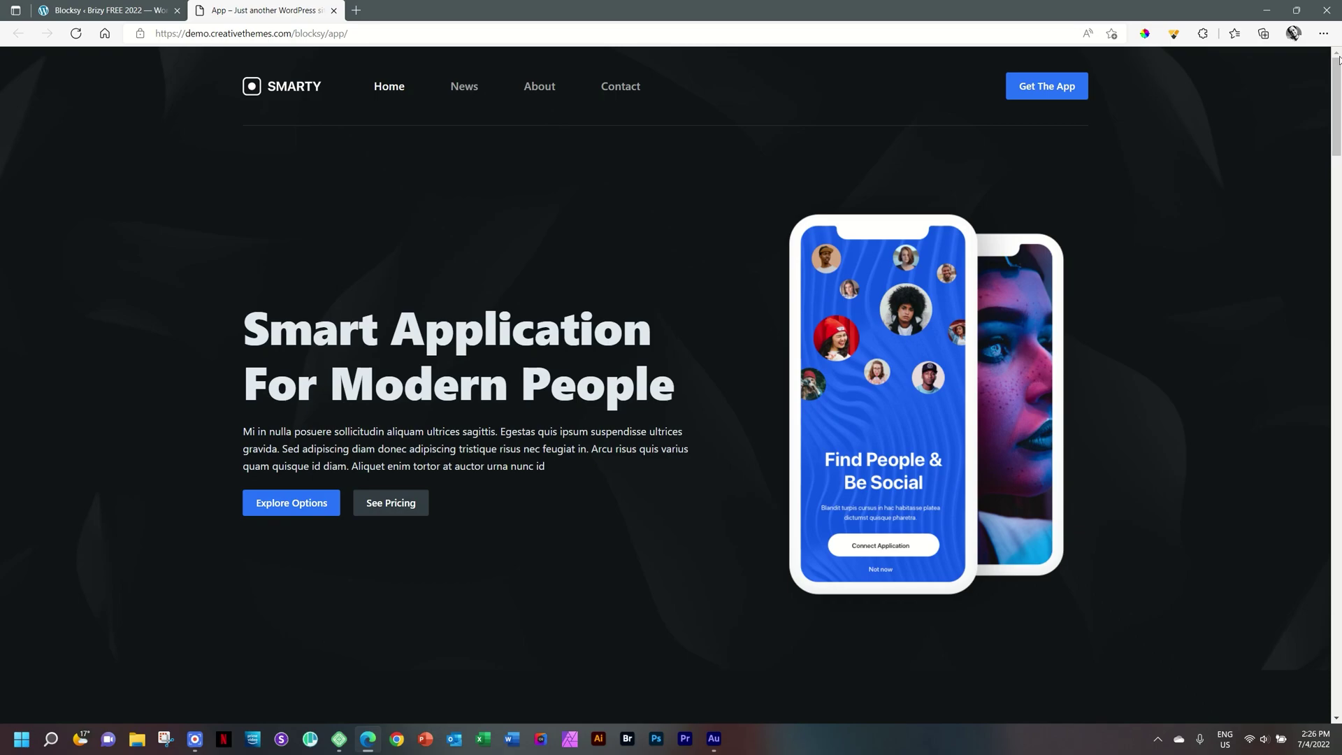
click(333, 10)
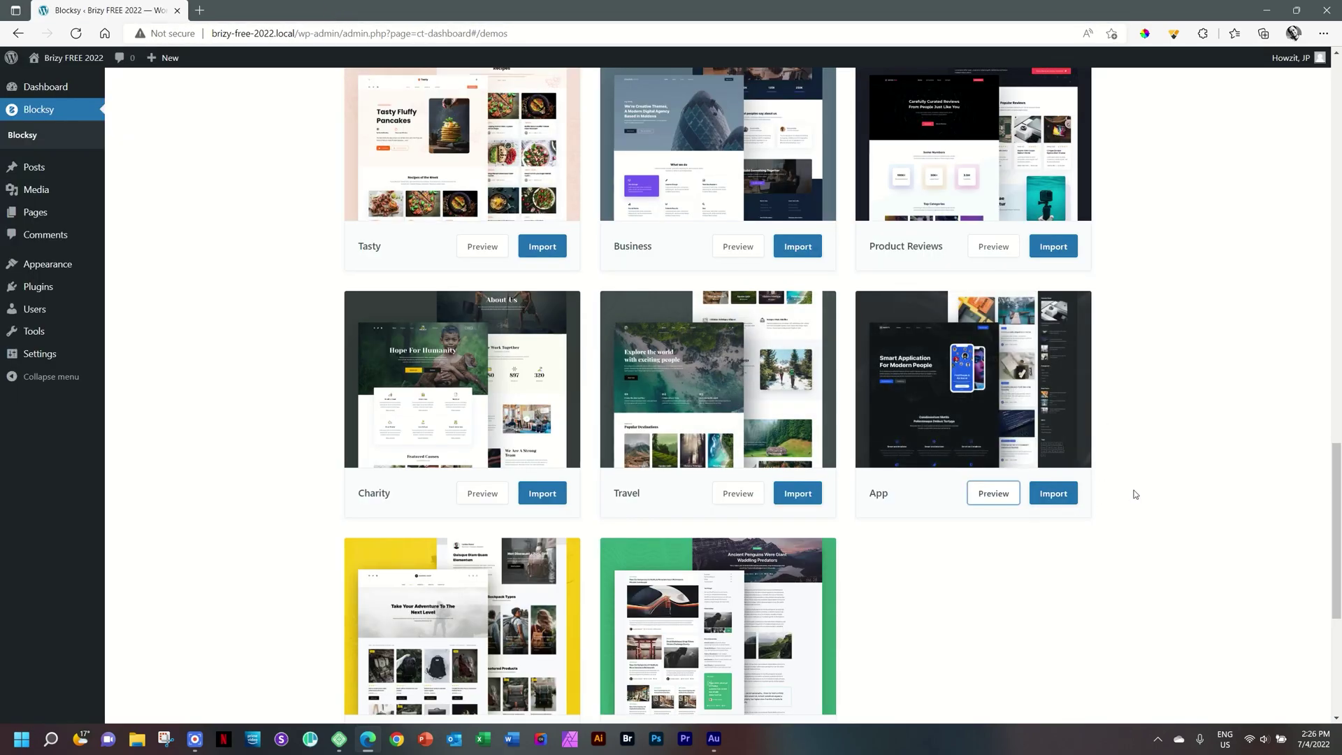
scroll(1133, 495, up, 6)
scroll(1136, 496, up, 12)
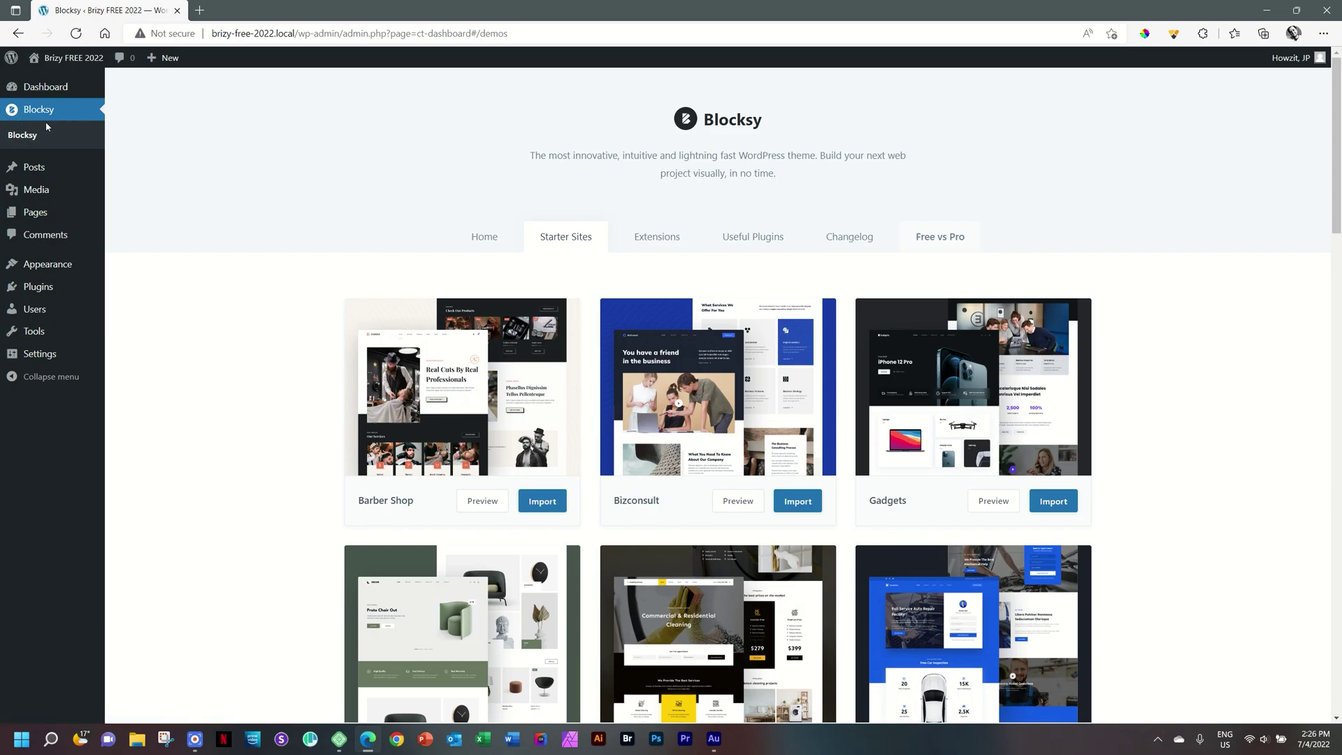
Show the Free vs Pro tab and scroll through the General, Header, Footer and WooCommerce feature rows.
click(933, 243)
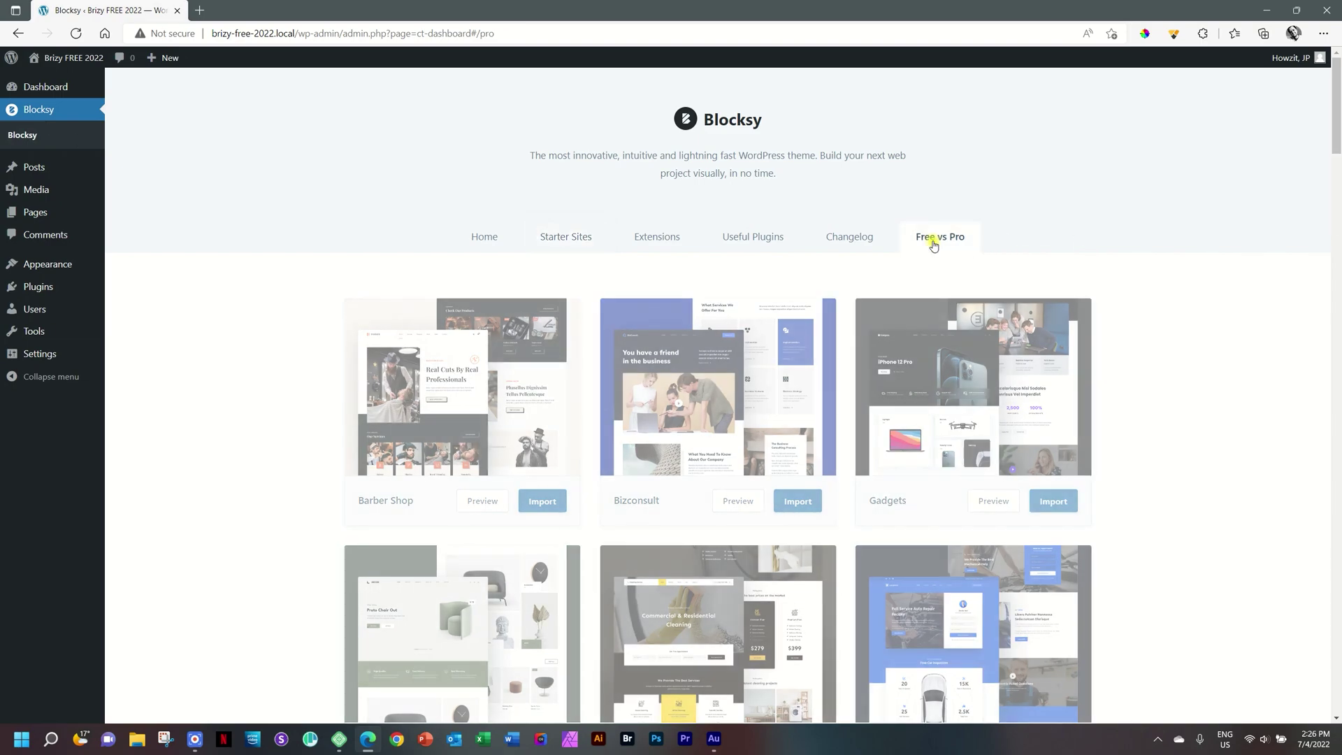
scroll(1164, 321, down, 5)
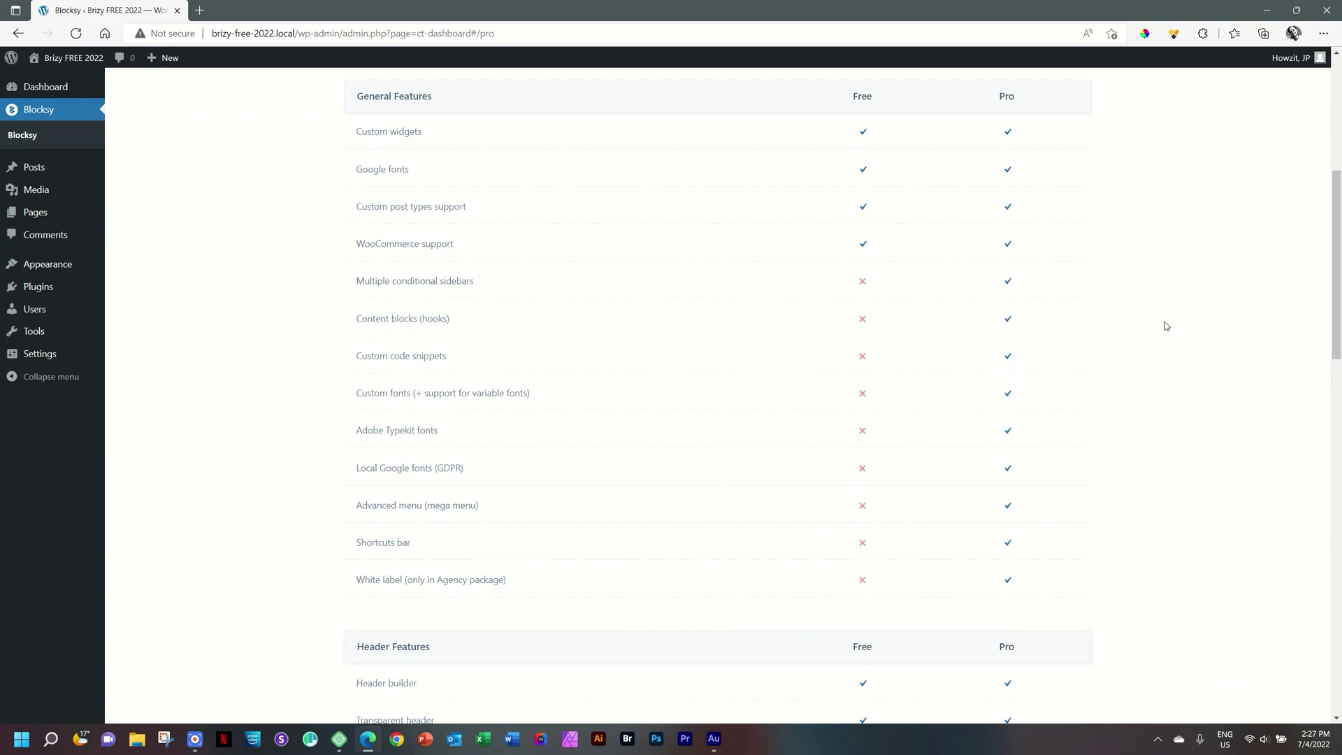
scroll(1164, 324, down, 8)
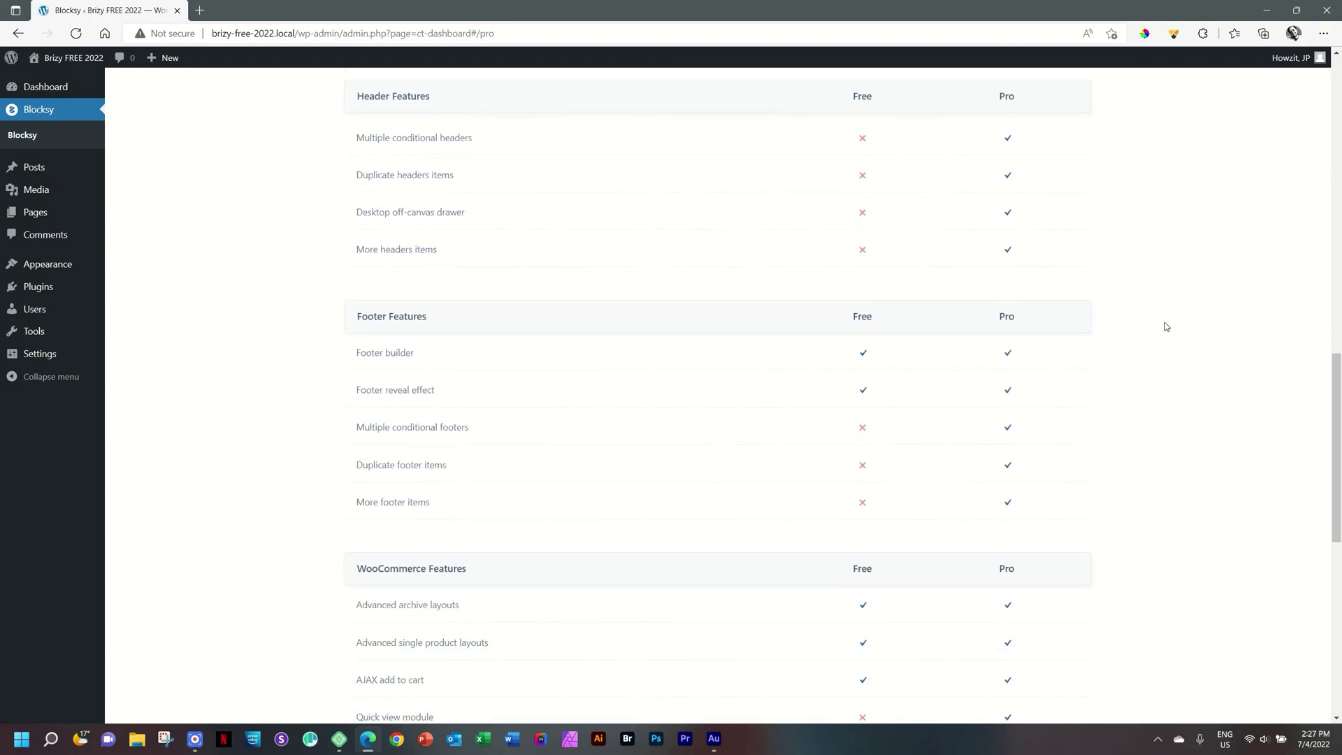
scroll(1164, 326, down, 5)
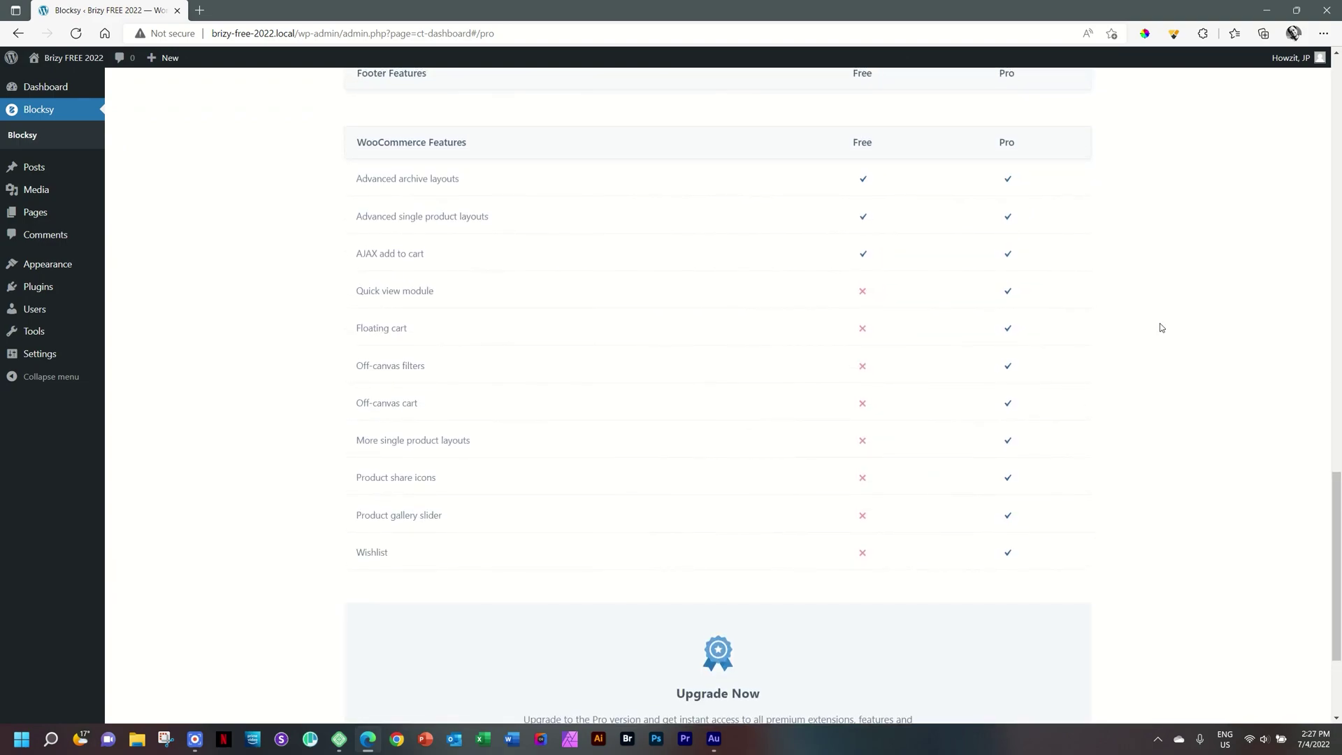
scroll(1159, 327, up, 6)
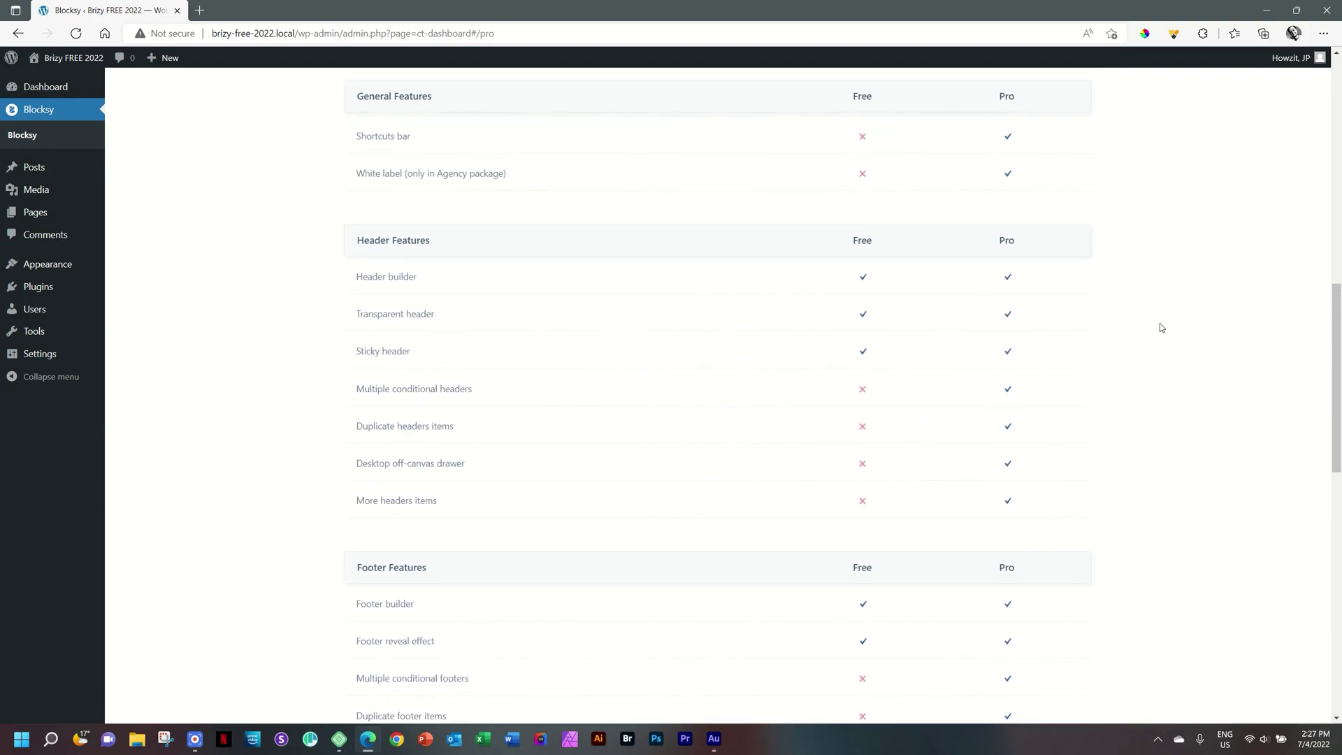
scroll(1159, 327, up, 12)
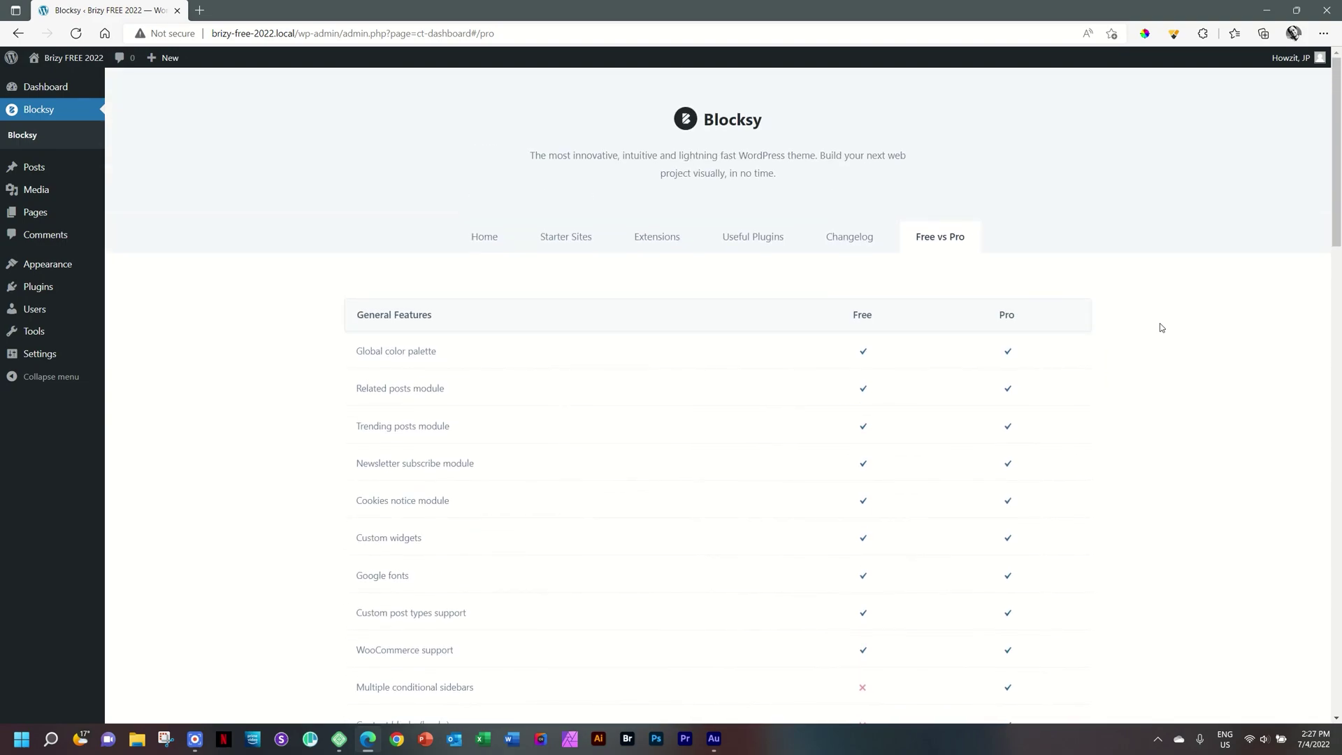